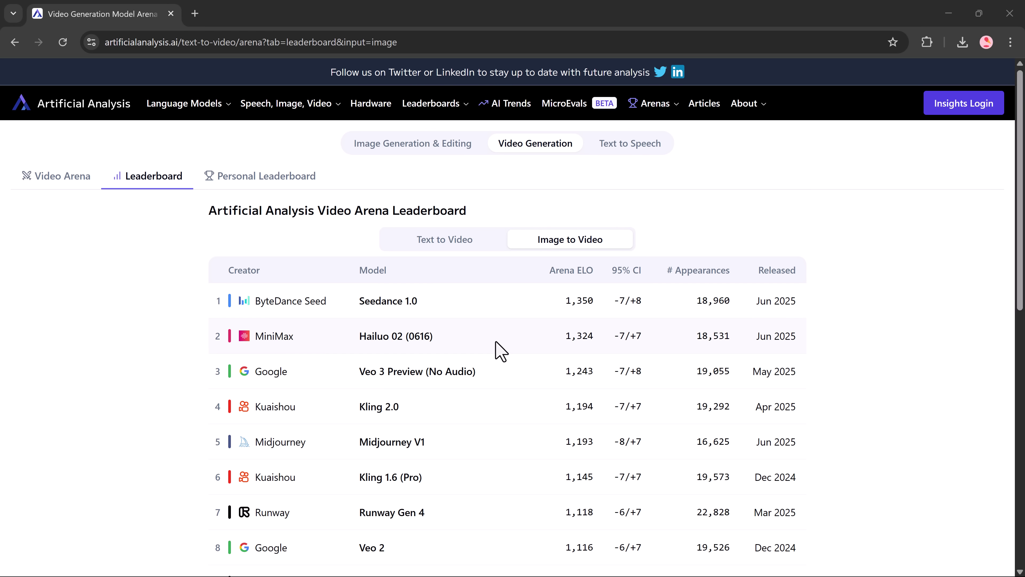
Scroll down and back up through the Explore gallery videos
scroll(480, 348, down, 2)
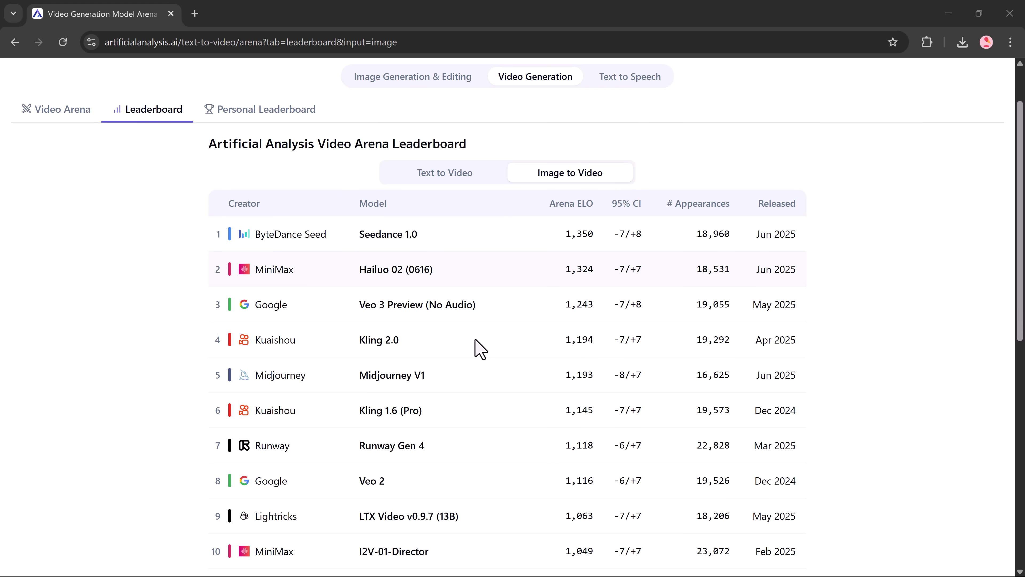
scroll(480, 348, down, 2)
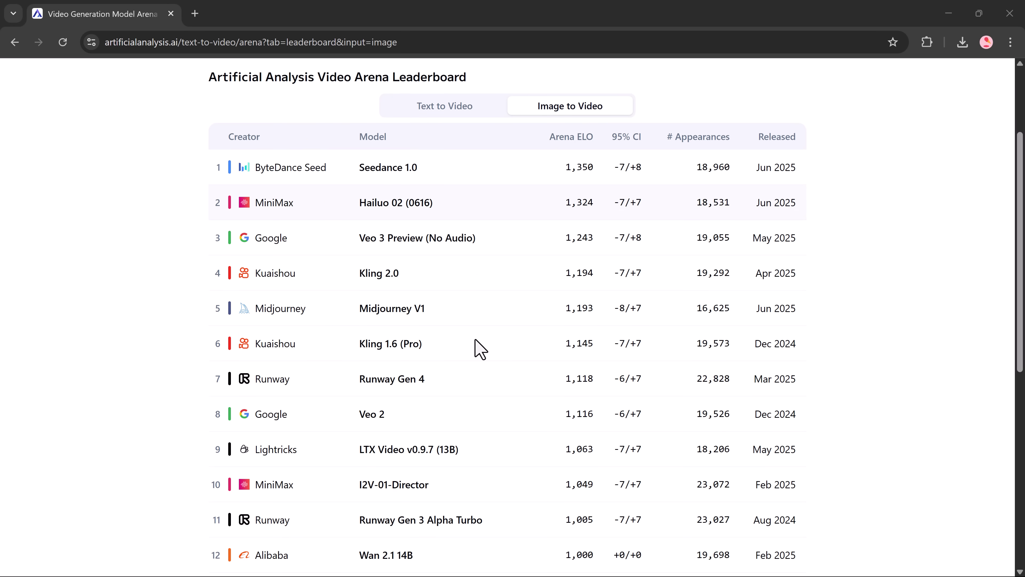
scroll(481, 348, down, 6)
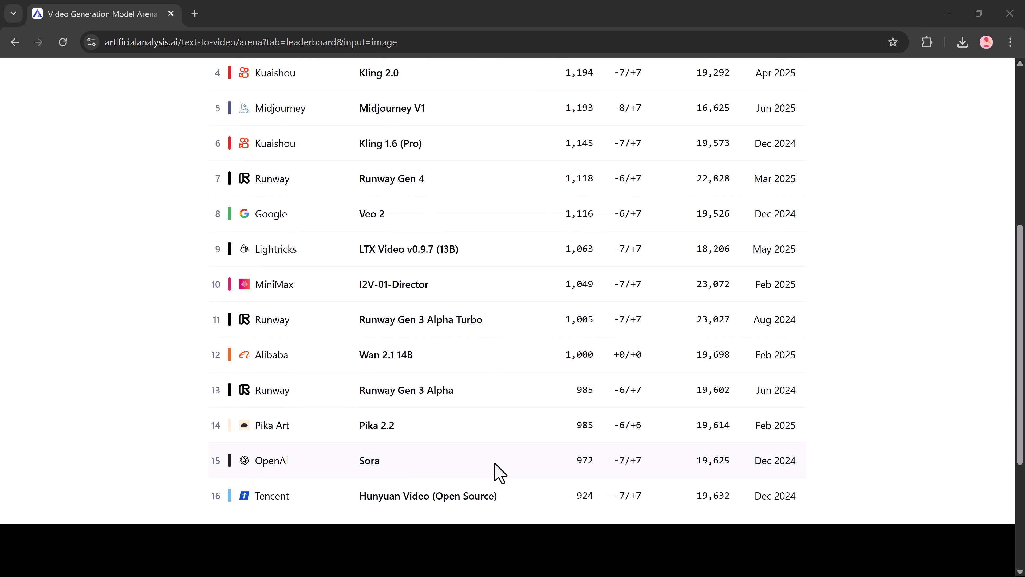
scroll(500, 471, up, 2)
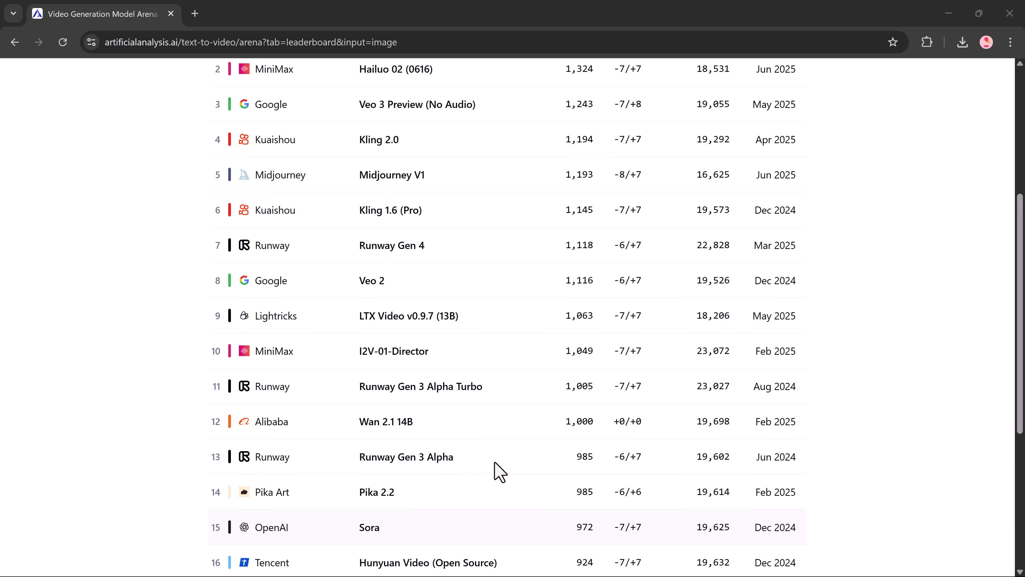
scroll(500, 472, up, 5)
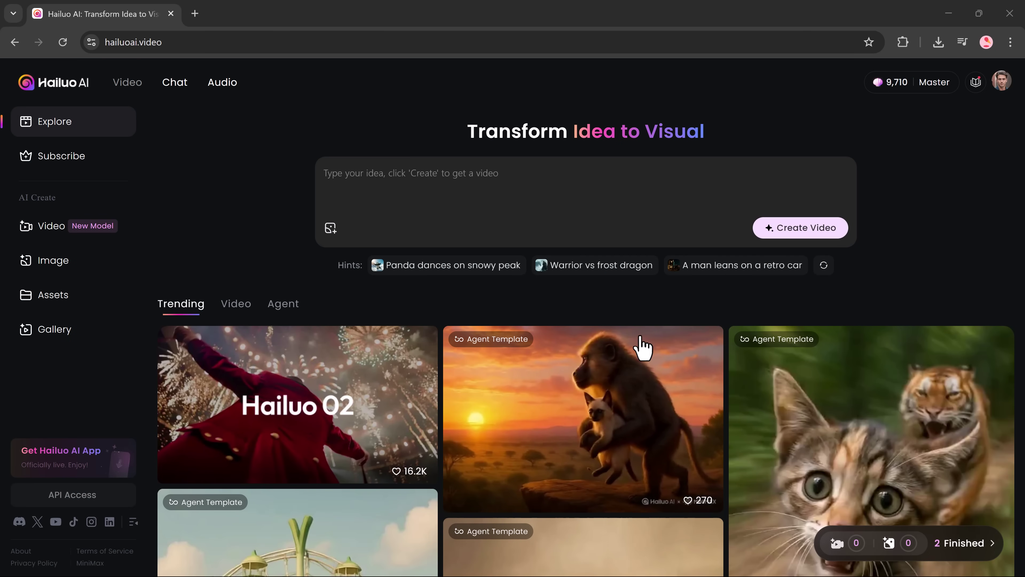
scroll(660, 293, down, 1)
scroll(664, 301, down, 10)
scroll(663, 301, down, 15)
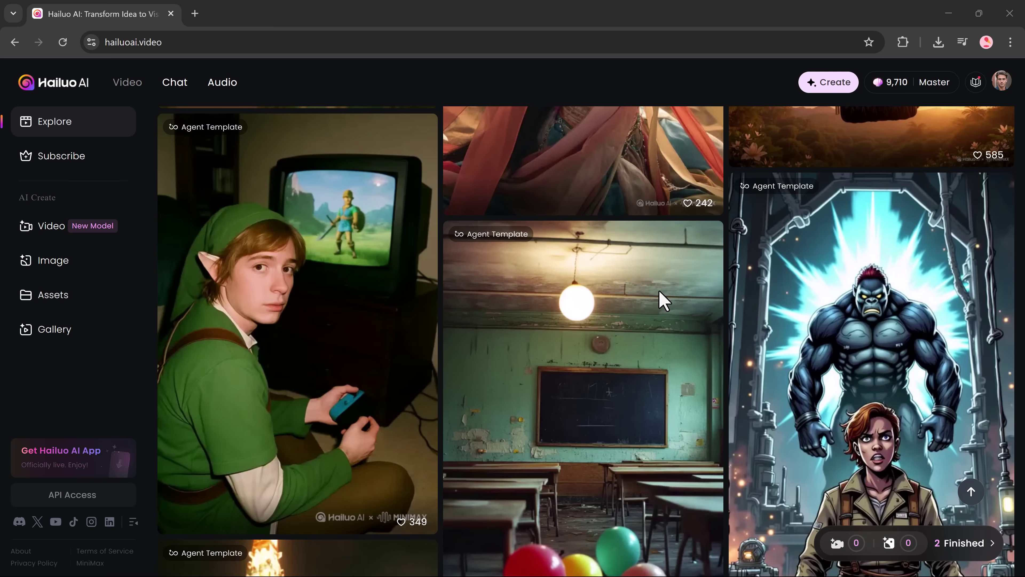
scroll(663, 301, down, 3)
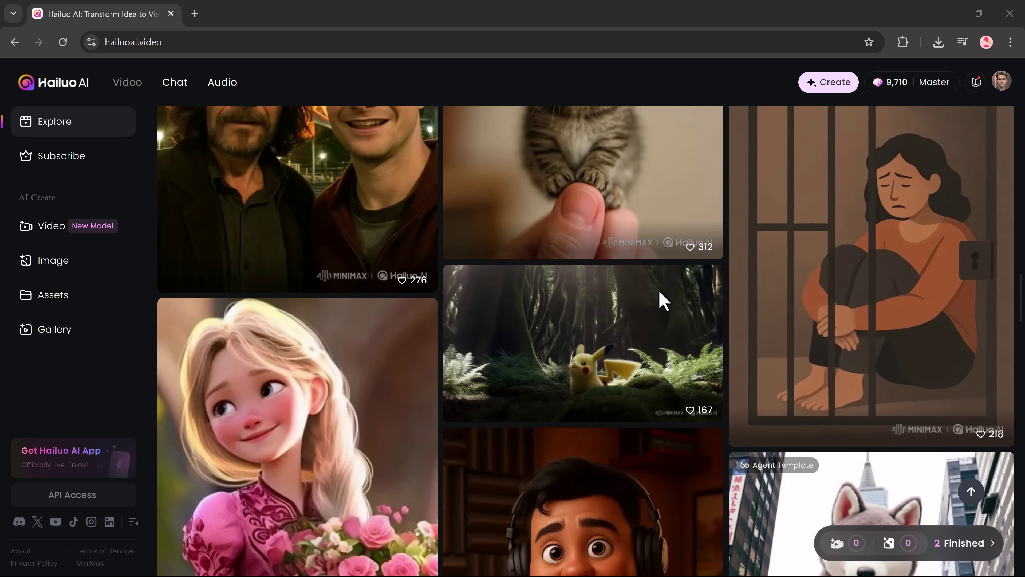
scroll(663, 301, down, 20)
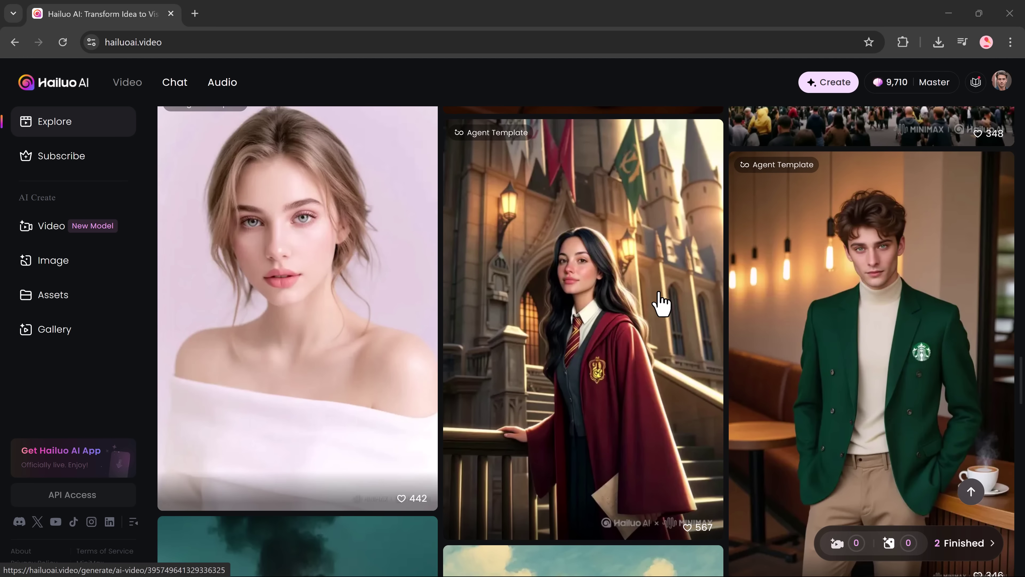
scroll(660, 304, up, 10)
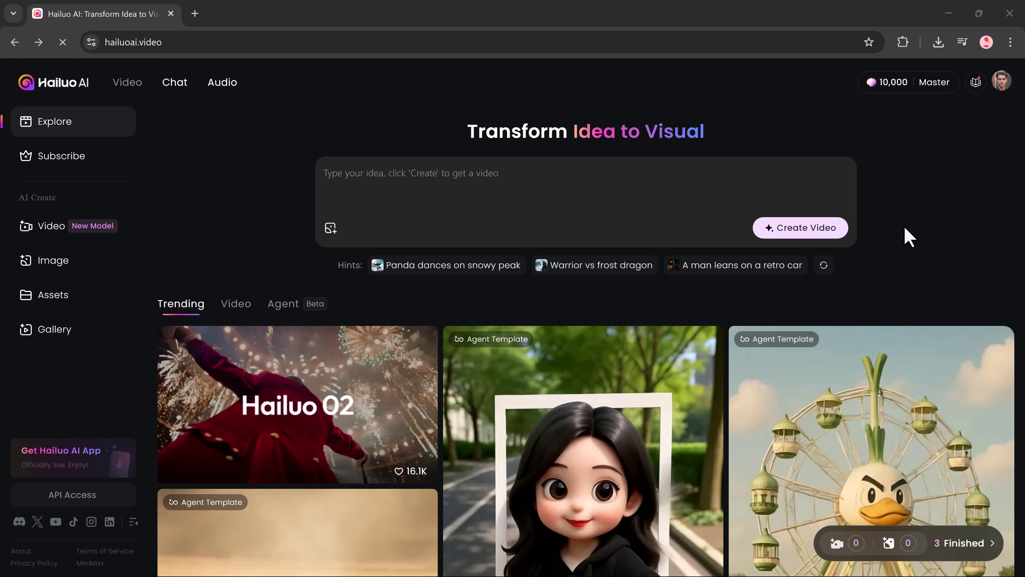
scroll(863, 291, down, 5)
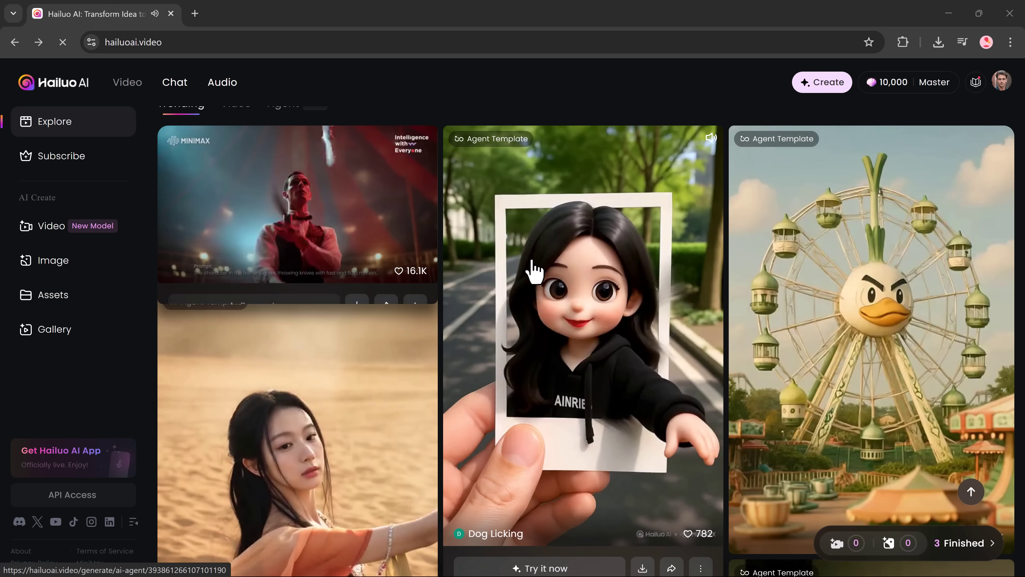
scroll(829, 248, down, 8)
scroll(829, 247, down, 17)
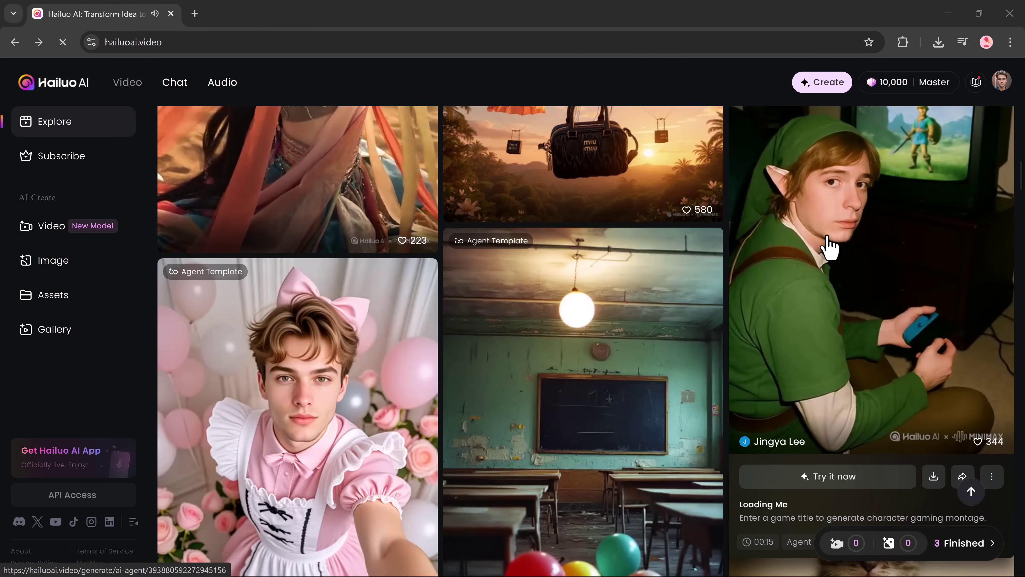
scroll(831, 335, down, 20)
scroll(566, 303, down, 17)
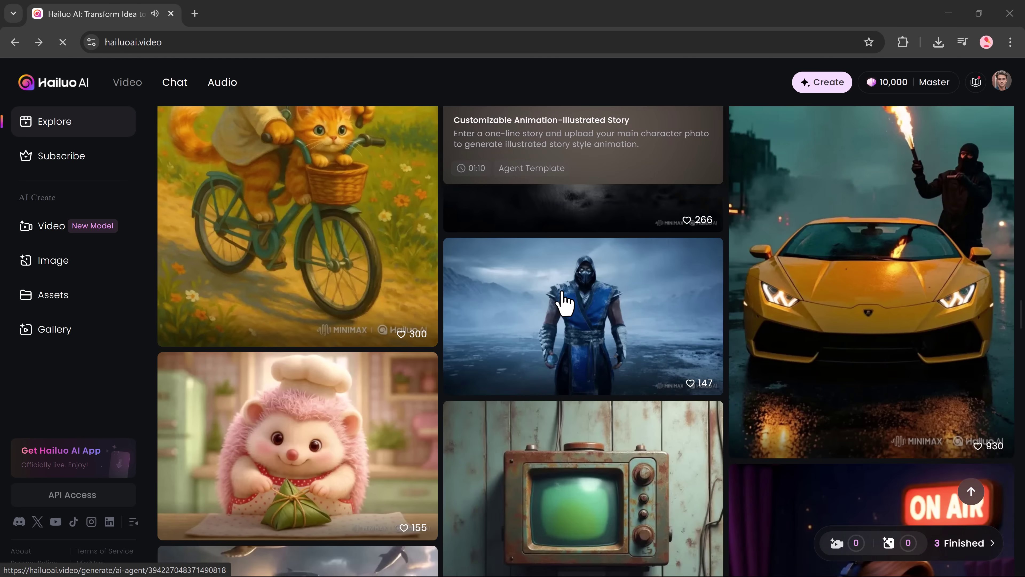
scroll(566, 303, up, 20)
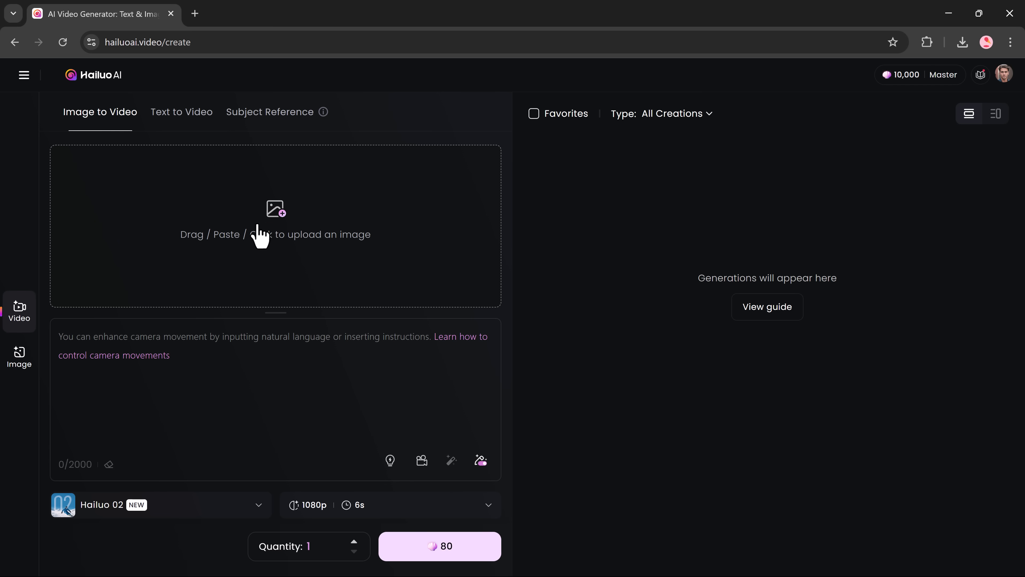
click(263, 226)
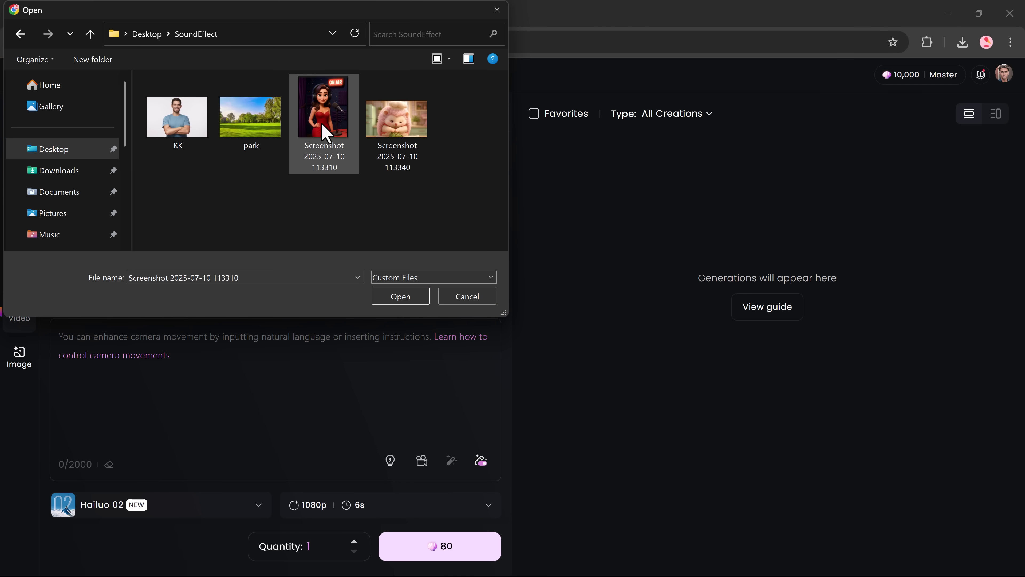
double_click(325, 133)
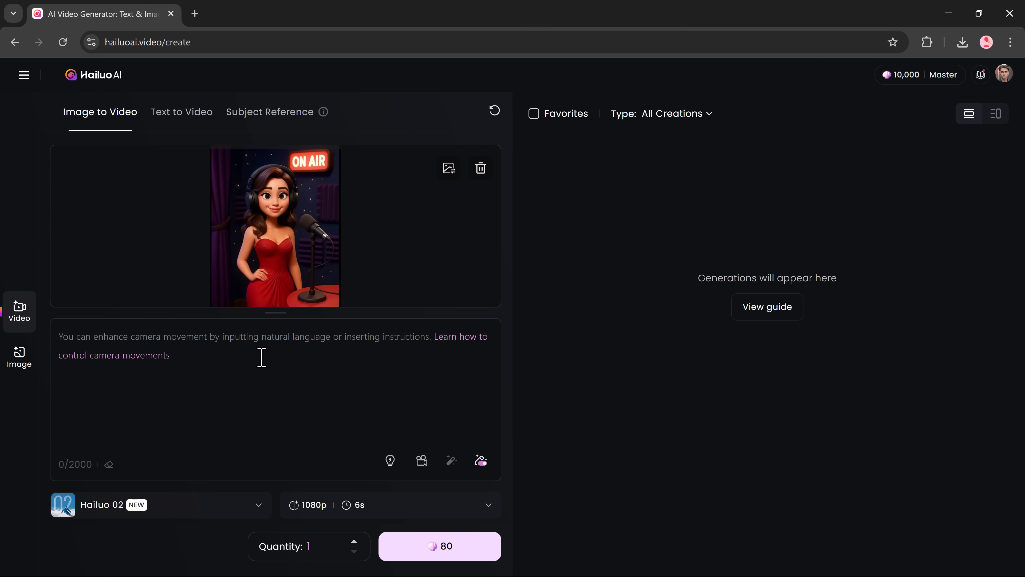
text(A cheerful girl in a stylish outfit sings joyfully and dances to the rhythm on a colorful stage, lights flashing and the crowd cheering, expressive hand movements and energetic footwork, cinematic lighting, smooth camera motion)
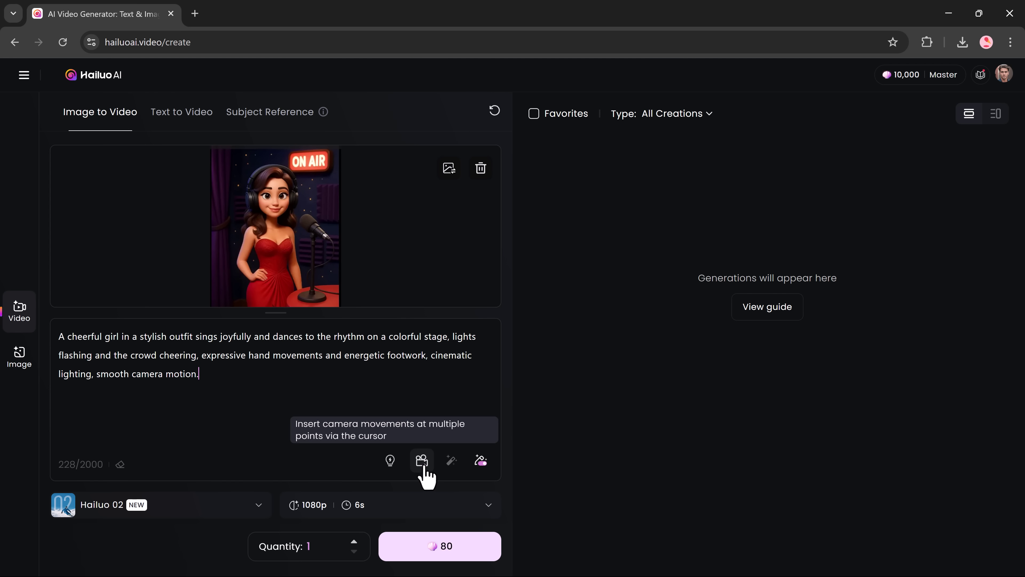
Append a [Tracking shot] camera movement from the Free selection list to the prompt
click(422, 461)
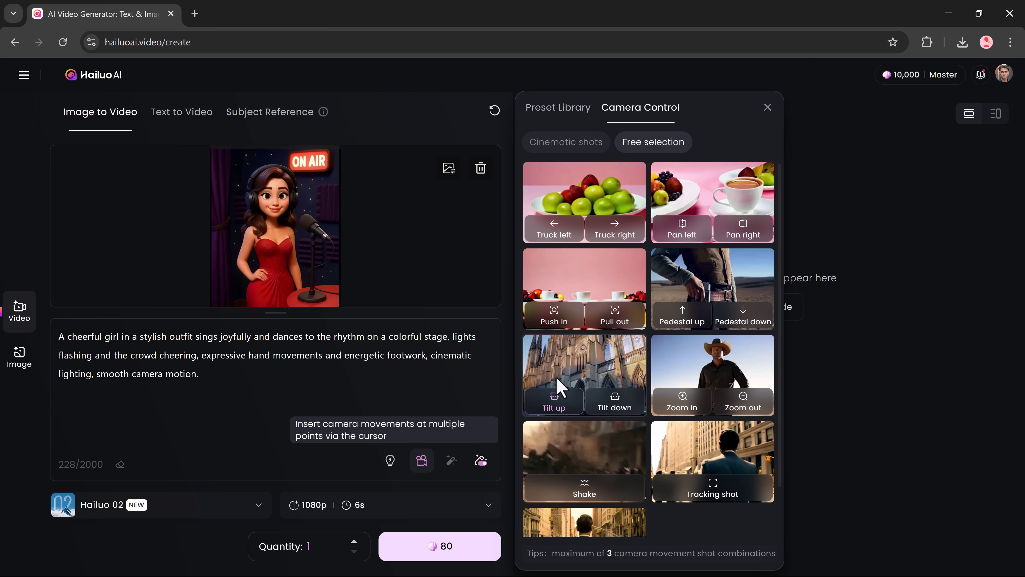
click(585, 142)
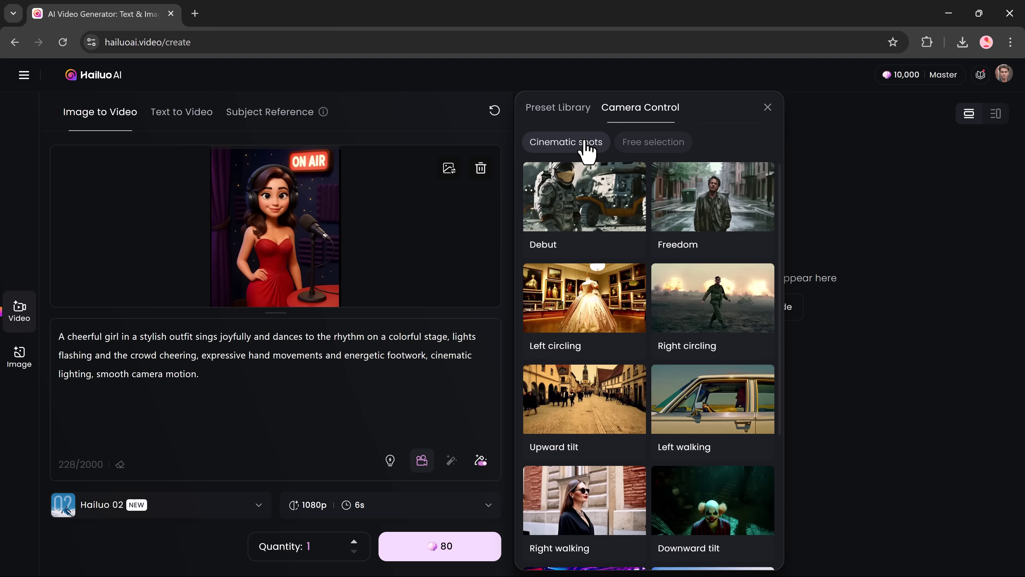
scroll(585, 291, down, 4)
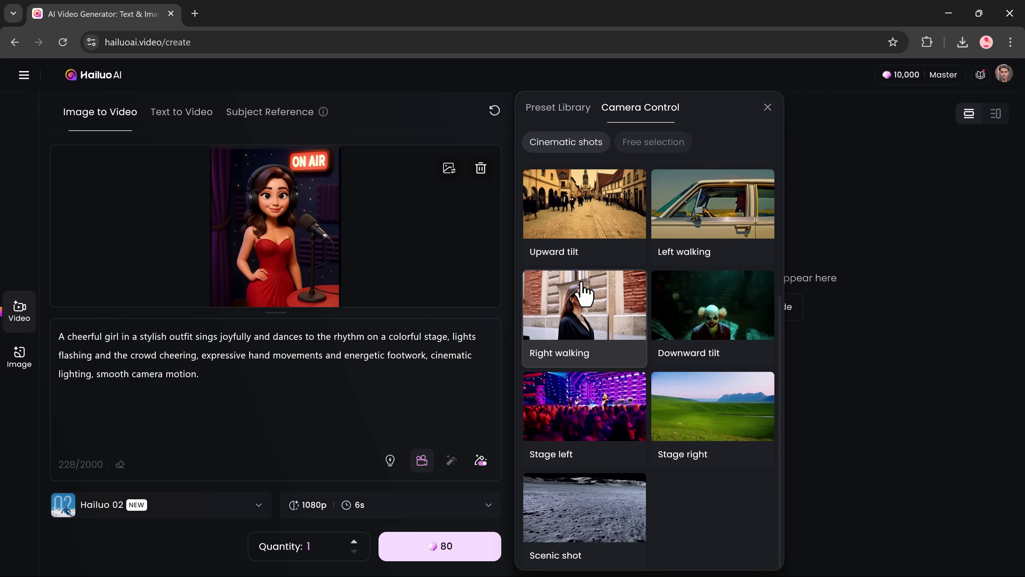
scroll(684, 299, up, 4)
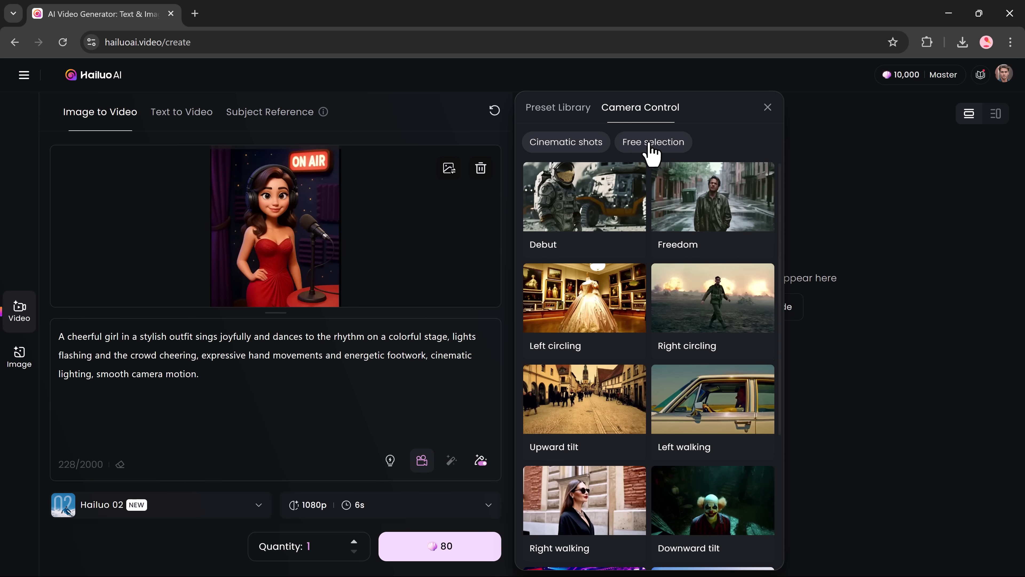
click(652, 143)
scroll(650, 323, down, 2)
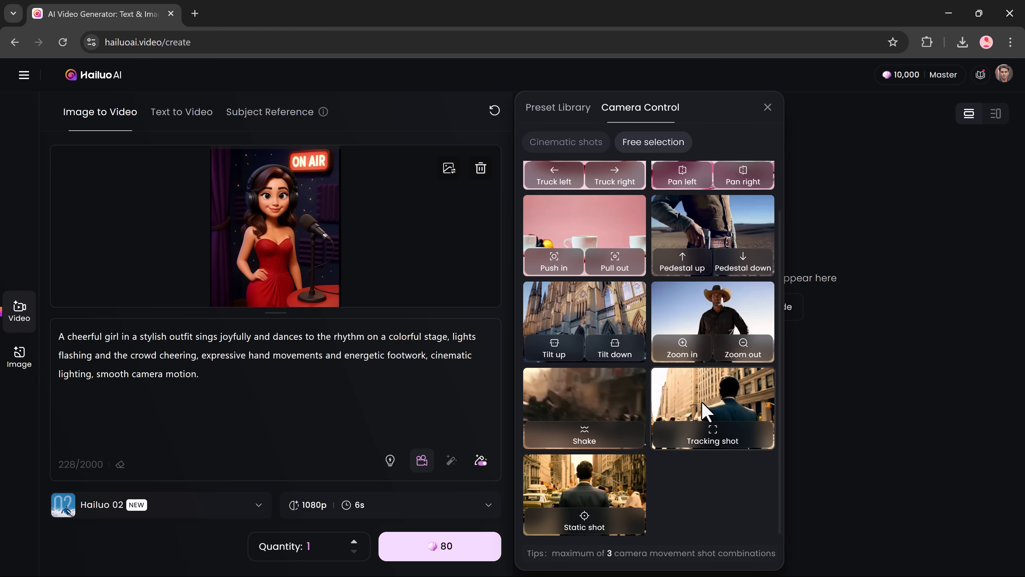
click(705, 434)
click(420, 401)
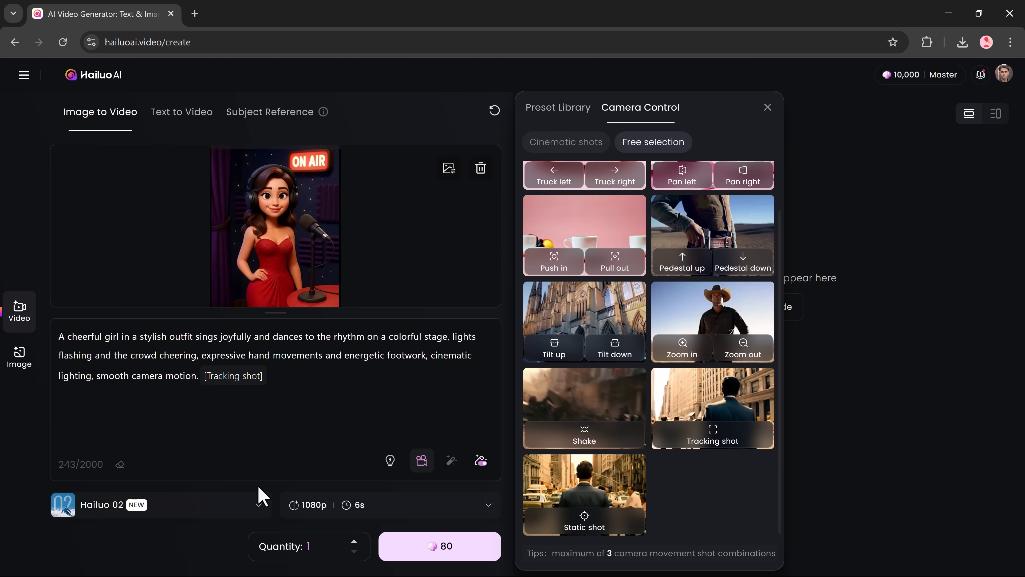
click(171, 505)
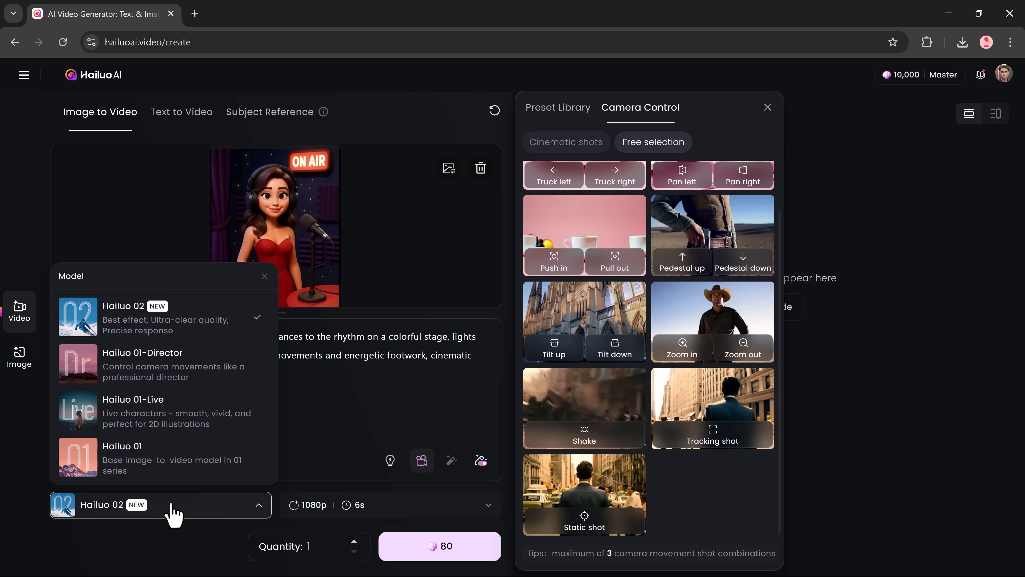
Generate one Hailuo 02 video at 1080p, 6 seconds, quantity 1, for 80 credits
click(169, 326)
click(418, 511)
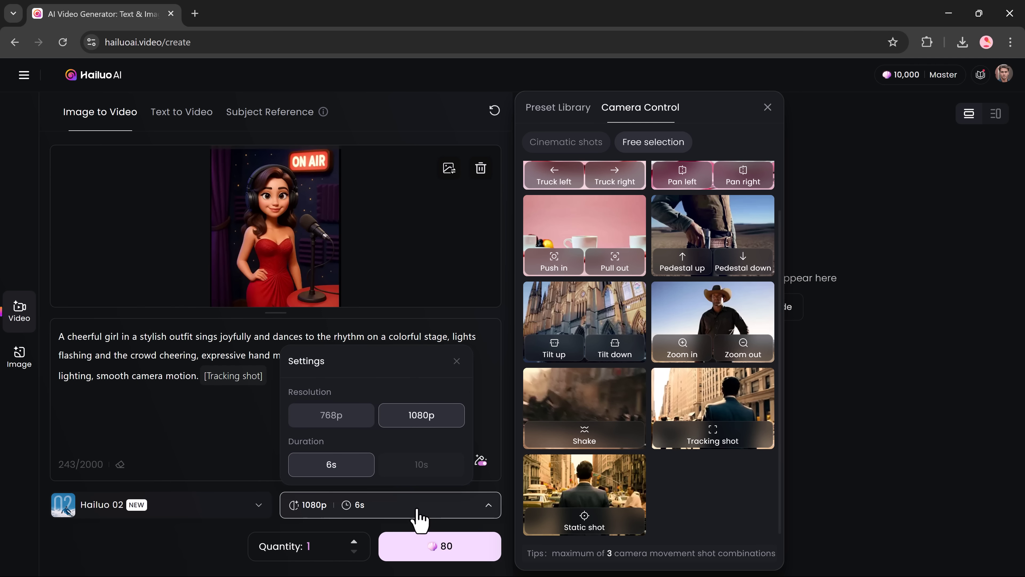
click(333, 420)
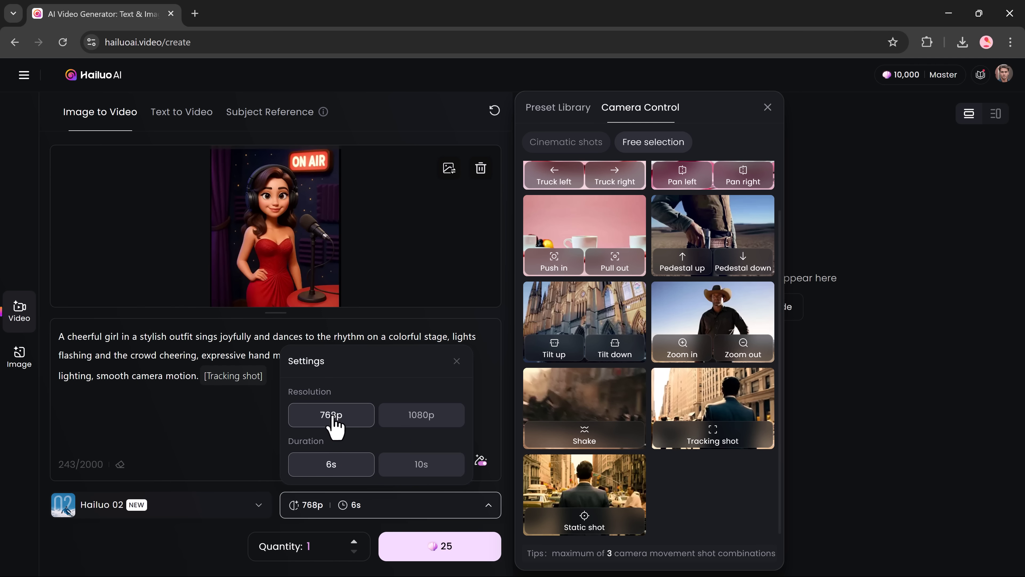
click(421, 468)
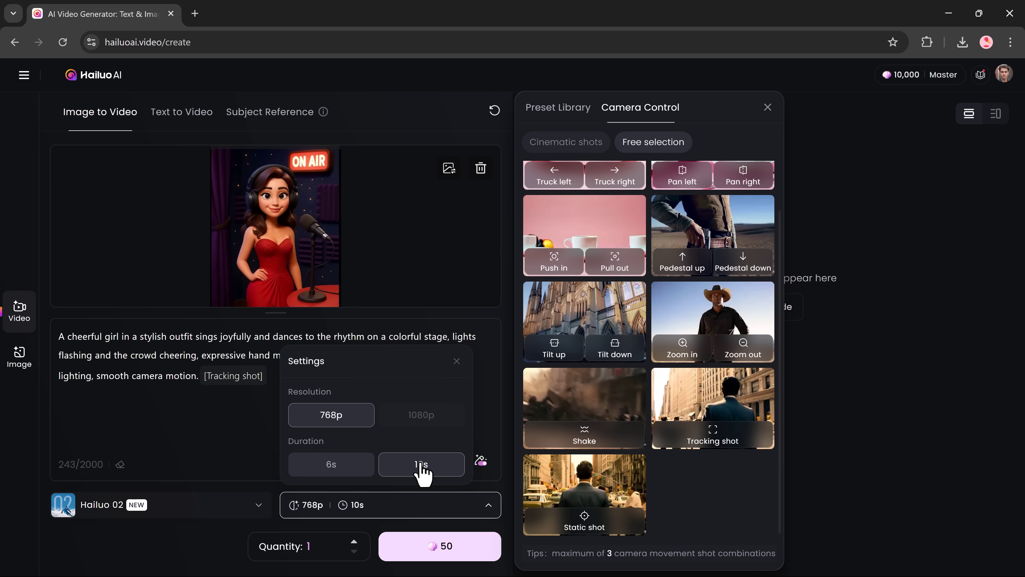
click(338, 465)
click(422, 422)
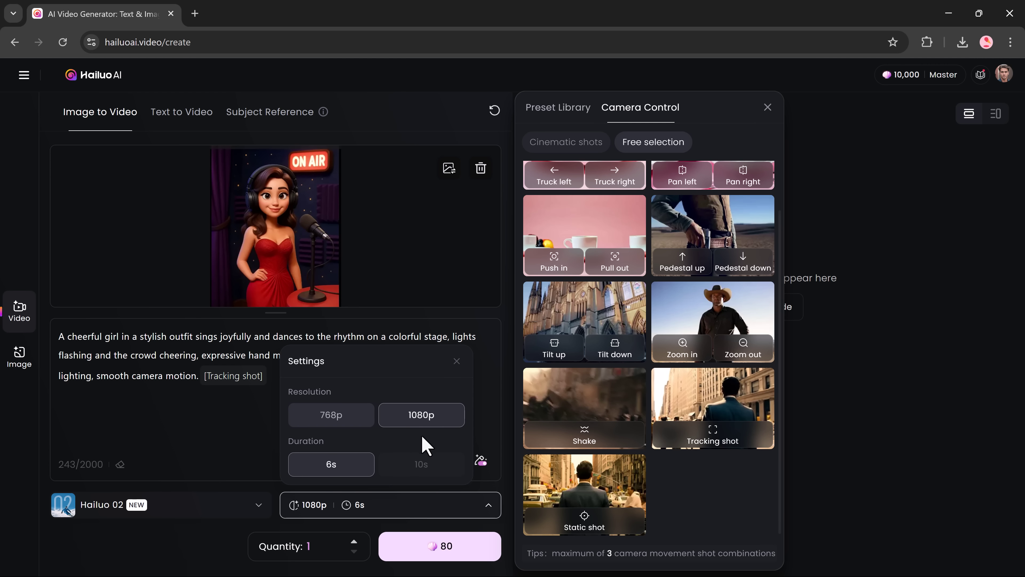
click(354, 541)
click(354, 552)
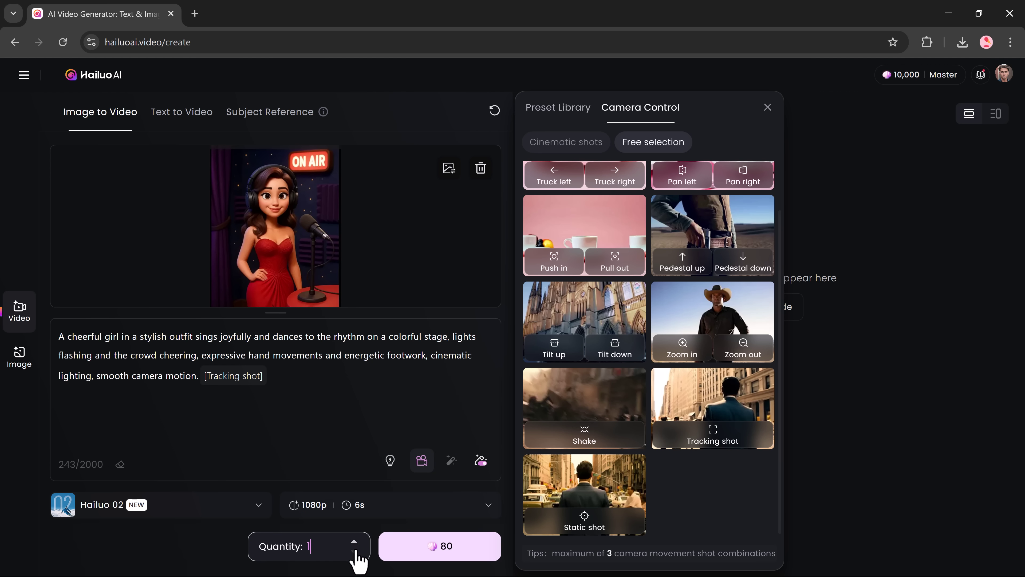
click(410, 558)
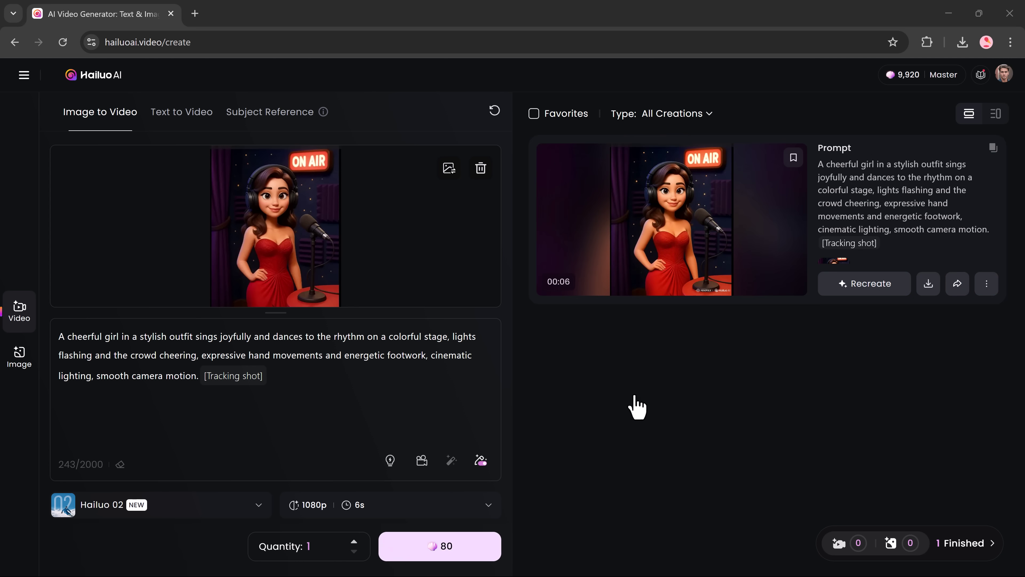
Open the finished singing-girl video to watch it play
click(636, 422)
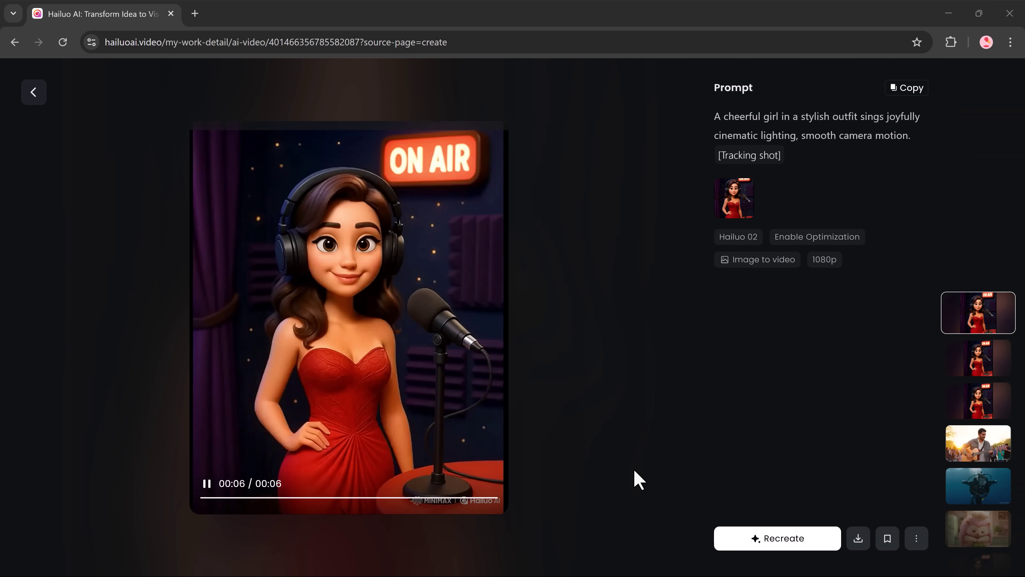
Upload the pink chef-hat hedgehog image, paste its Pixar-style kitchen prompt, and generate it
key(alt+Left)
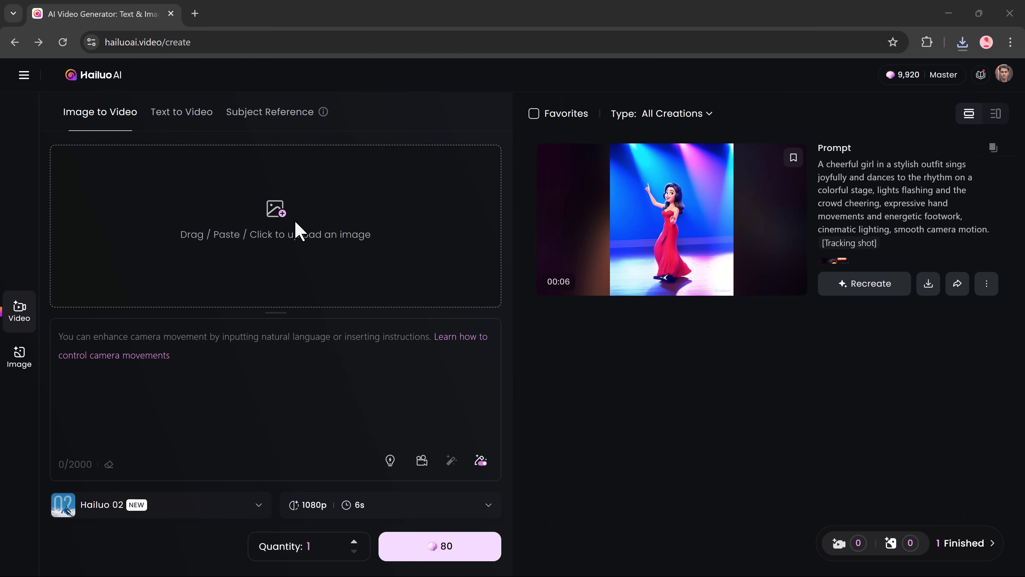
click(401, 304)
key(Escape)
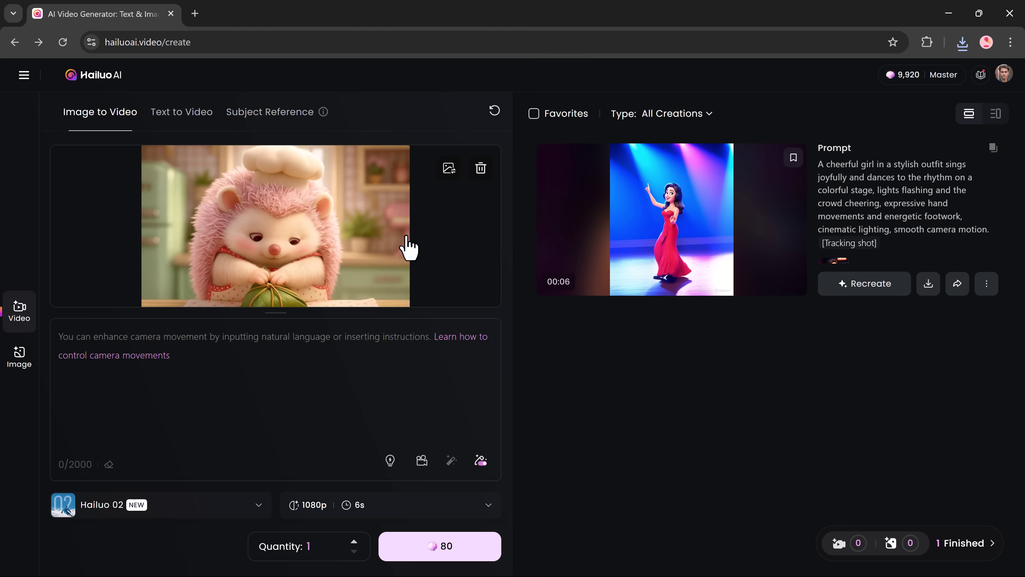
click(300, 395)
text(Cute pink hedgehog with chef hat stands on kitchen counter, claps and plays with dough ball, cozy pastel background, Pixar-style.)
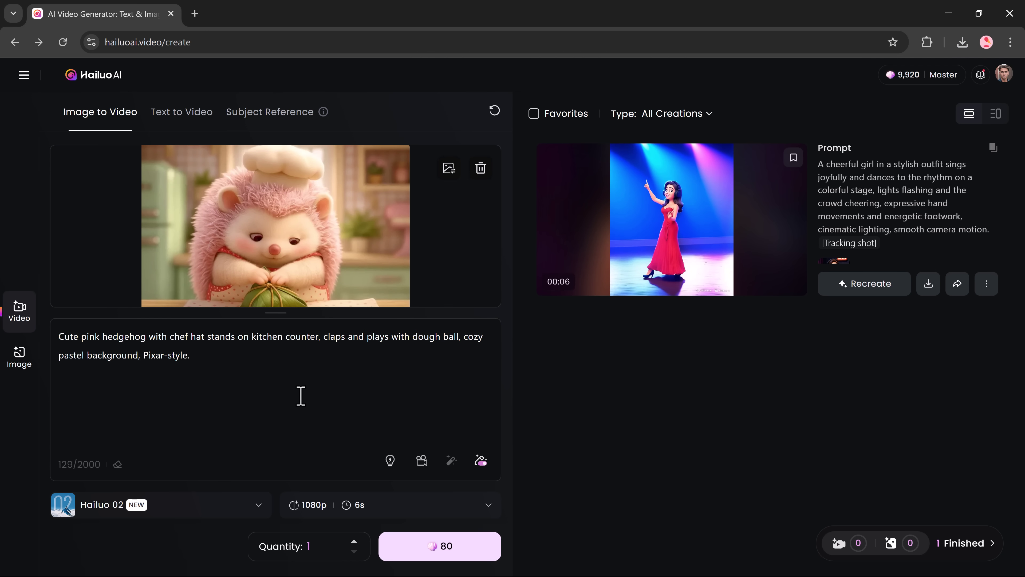
click(437, 552)
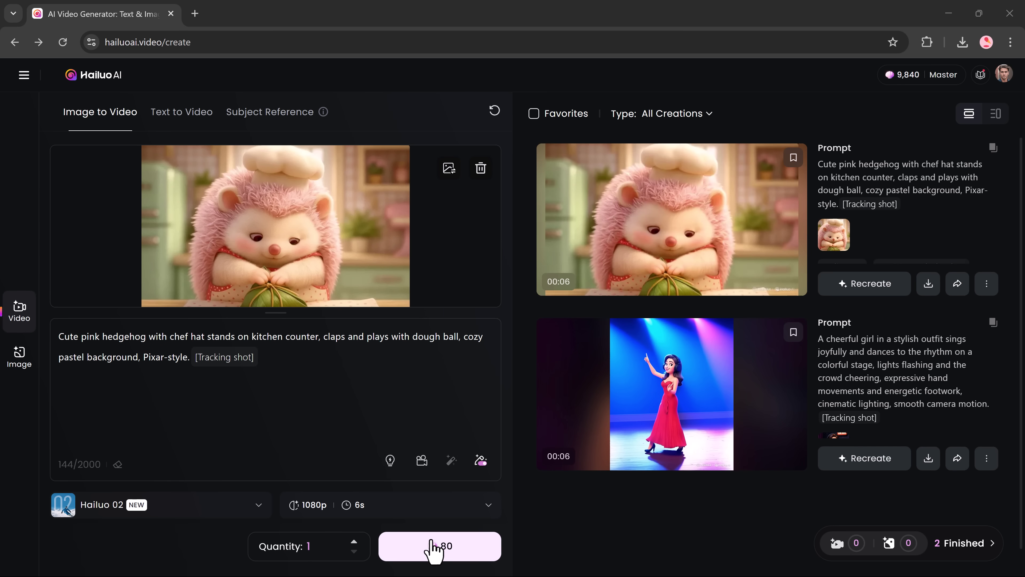
Open the finished hedgehog video to watch it, then return to the creation page
click(642, 218)
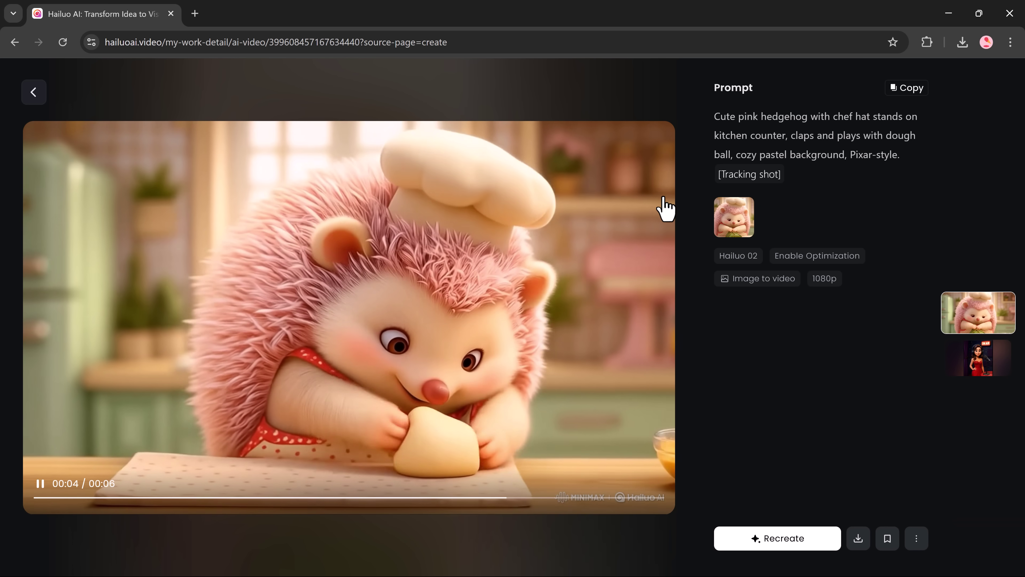
key(Escape)
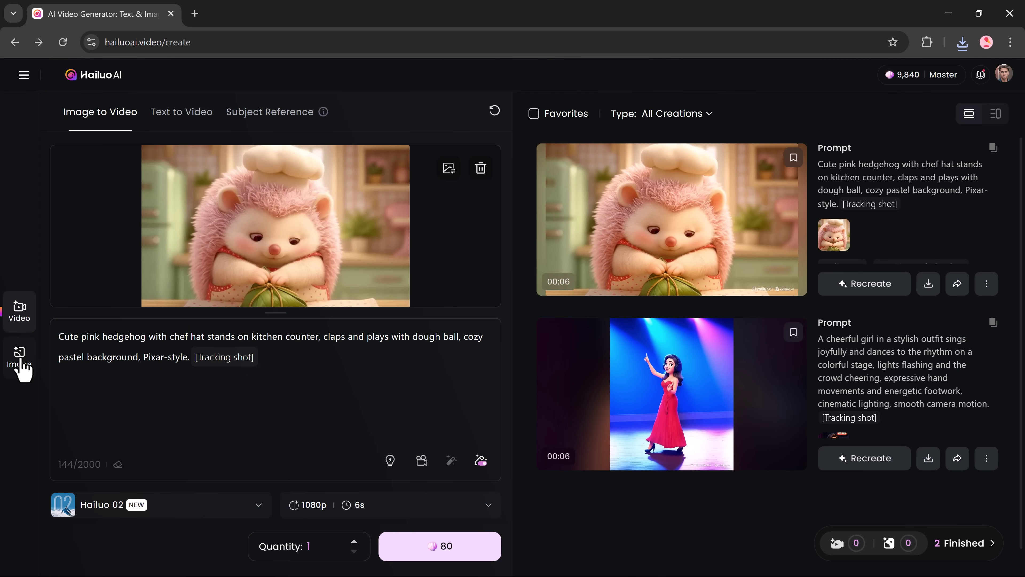
click(20, 358)
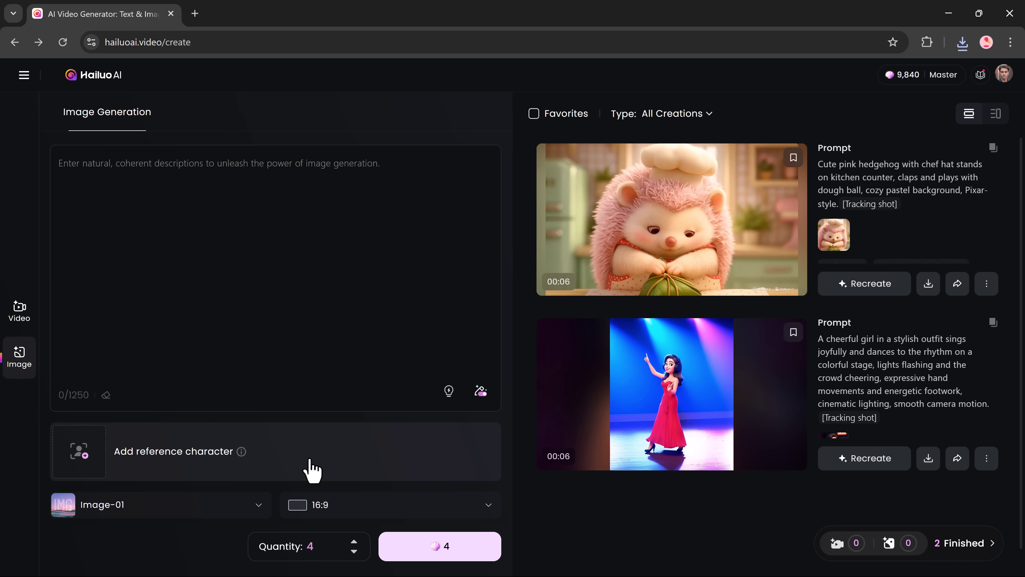
click(20, 319)
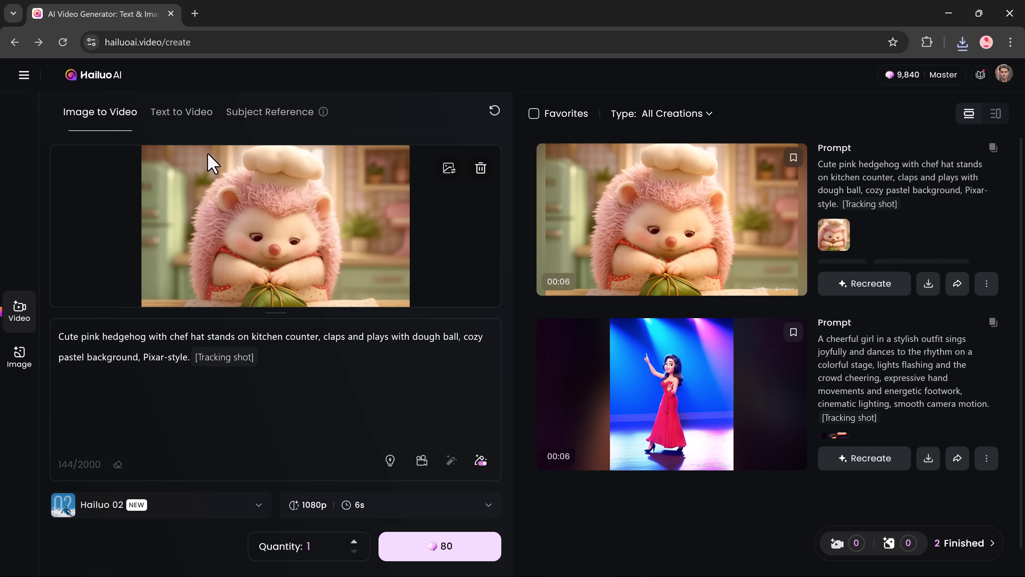
On Text to Video, paste the diver-fleeing-shark prompt and add a Zoom out camera move
click(184, 118)
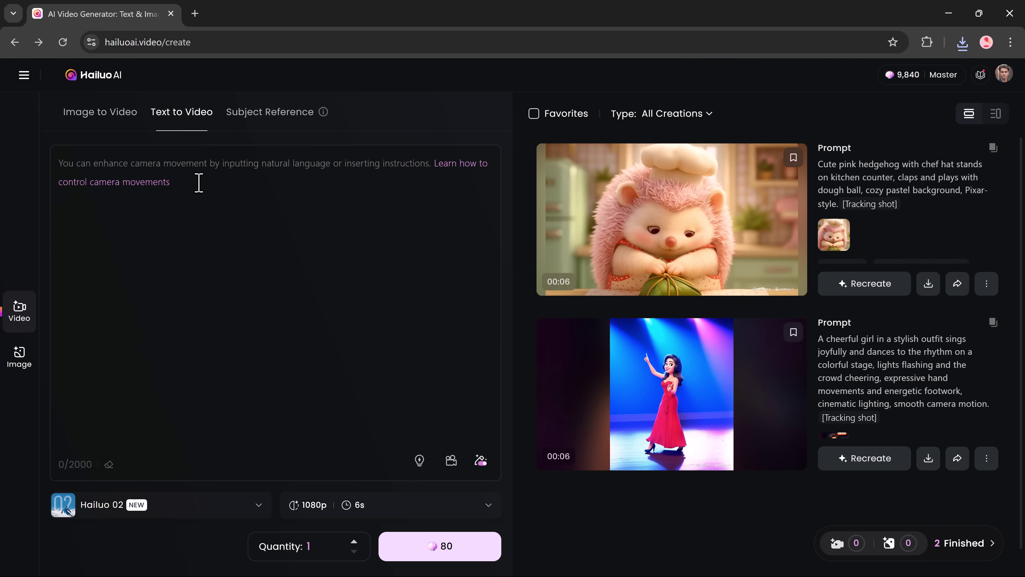
text(A muscular man wearing diving gear slowly dives into a deep, clear blue ocean. Bubbles rise as he sinks deeper. The sunlight fades and the ocean turns darker. Suddenly, in the distance, a large shadow appears. A terrifying great white shark emerges, swimming quickly toward him. The man’s eyes widen in shock. He panics, turns around, and swims frantically to the surface. Intense camera shaking, dramatic underwater lighting, and heart-pounding sound effects. The man breaks through the water, gasping for breath, and quickly climbs onto a nearby boat, looking back in fear.)
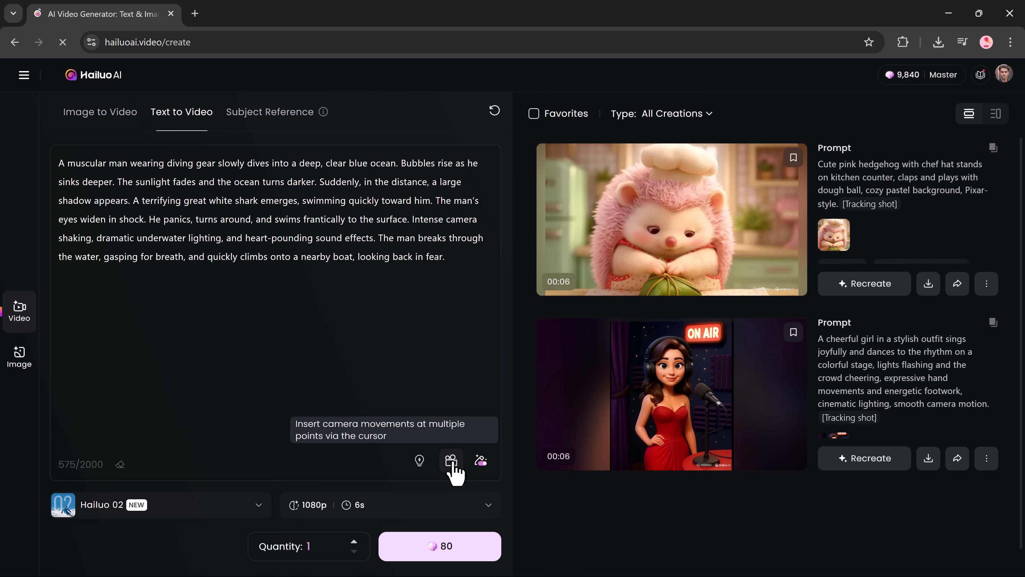
click(452, 461)
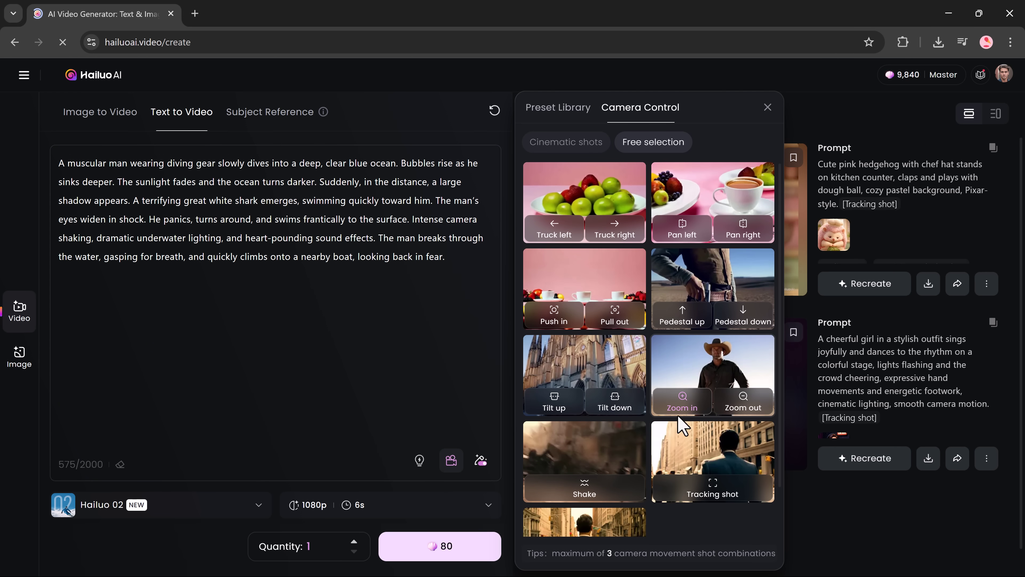
click(680, 407)
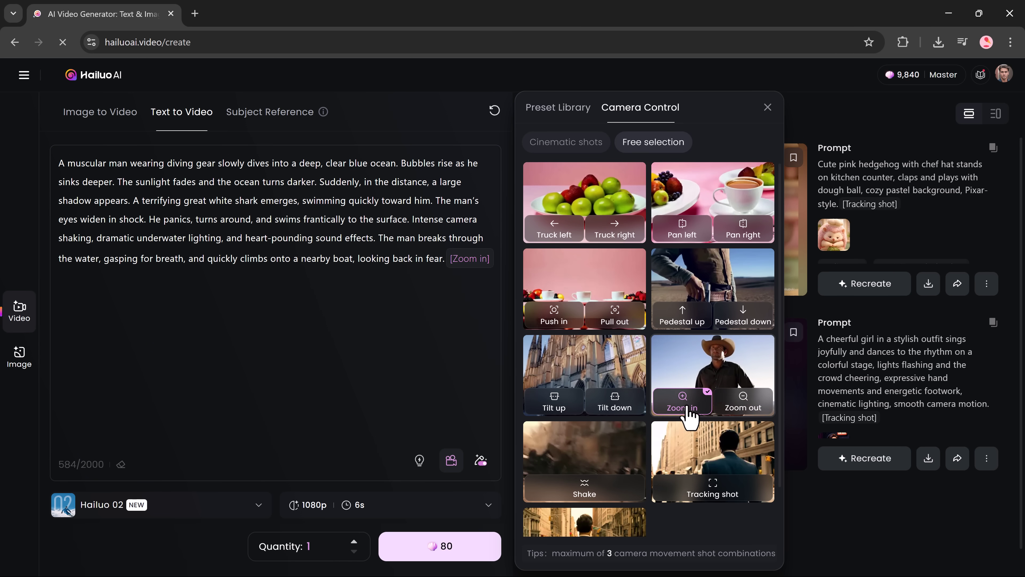
click(752, 406)
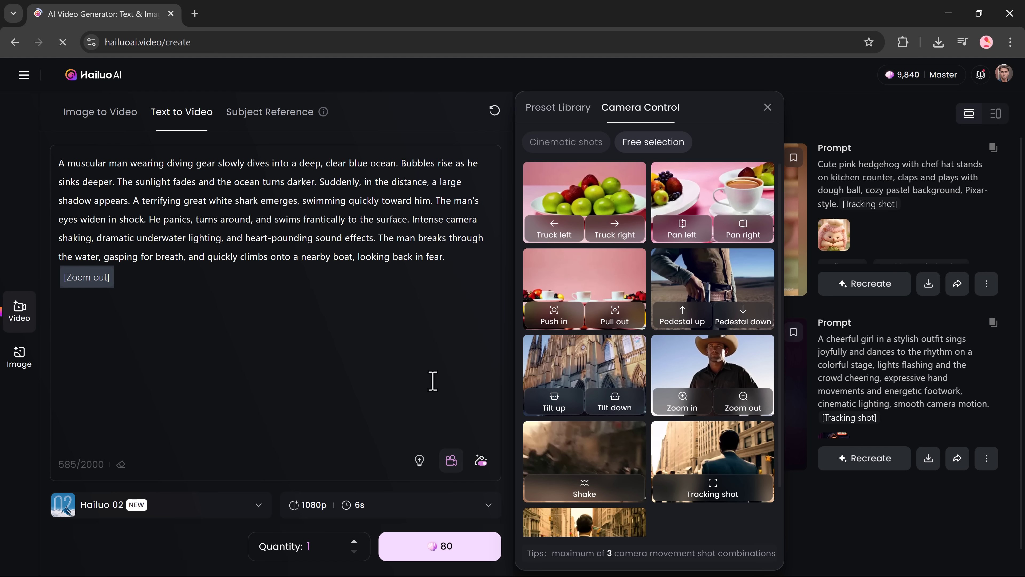
click(416, 428)
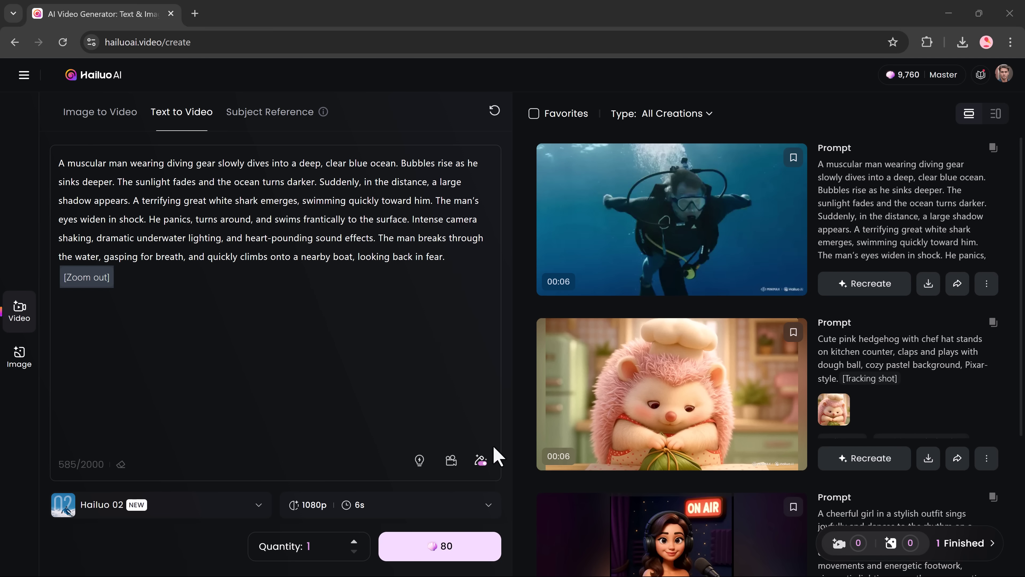
Open the finished diver-and-shark video to watch it play
click(690, 242)
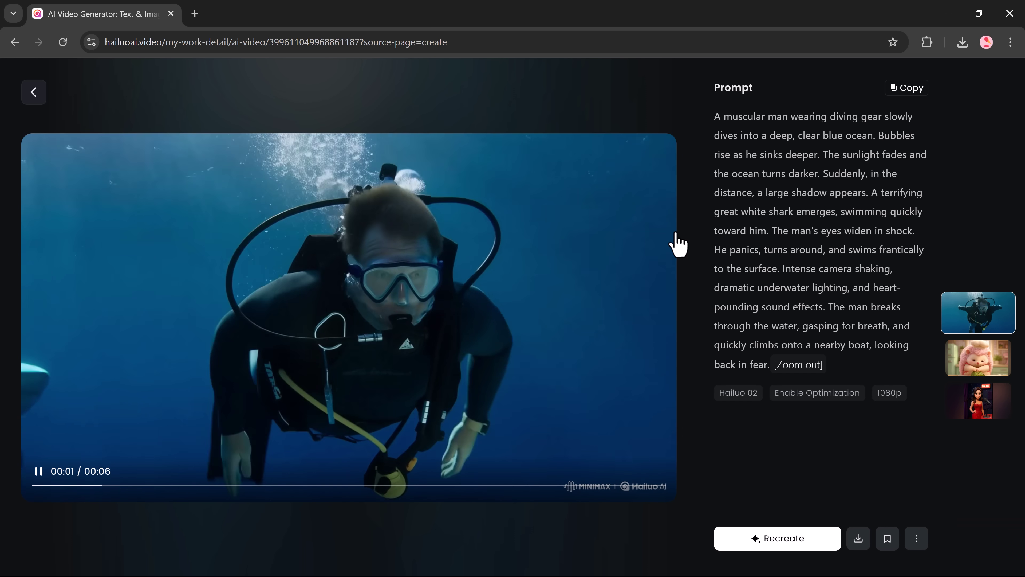
Upload the man's portrait photo and confirm his face as the reference character
key(Escape)
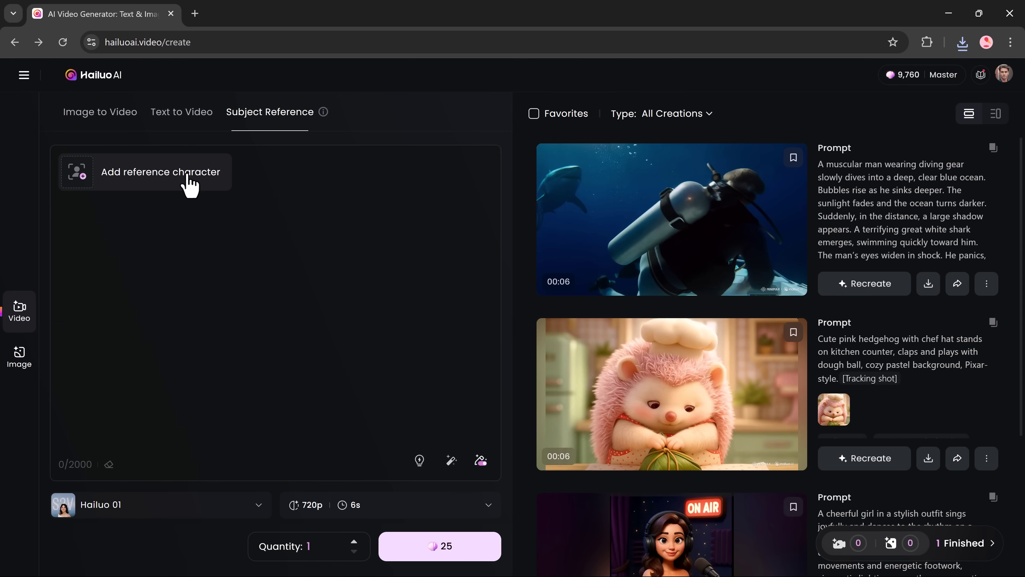
click(190, 182)
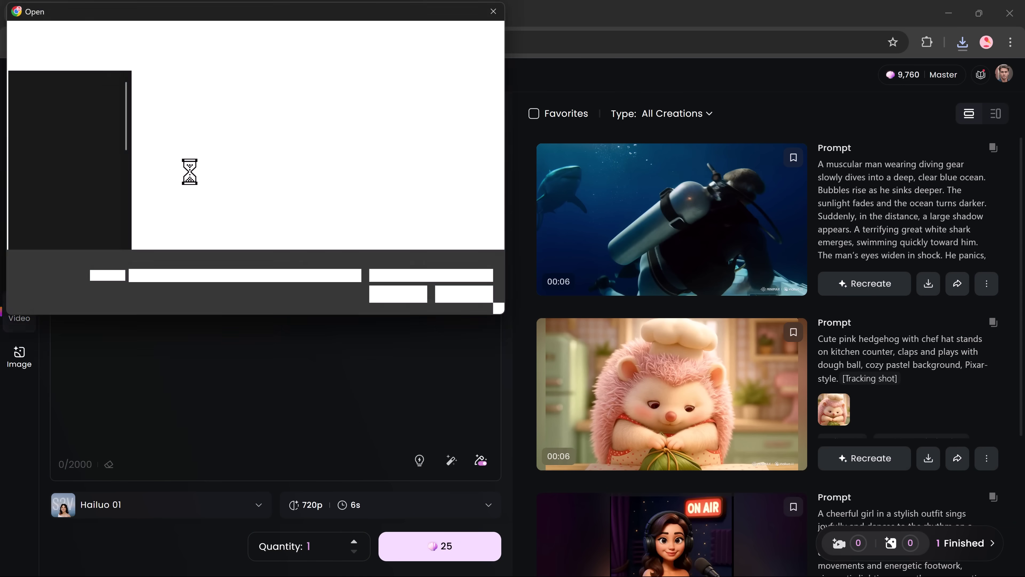
double_click(173, 117)
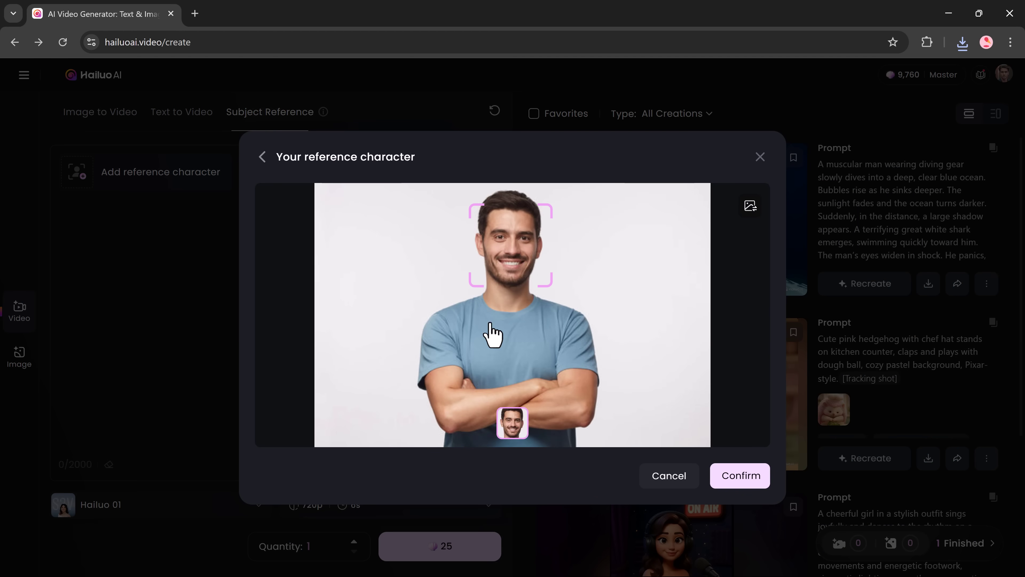
click(737, 479)
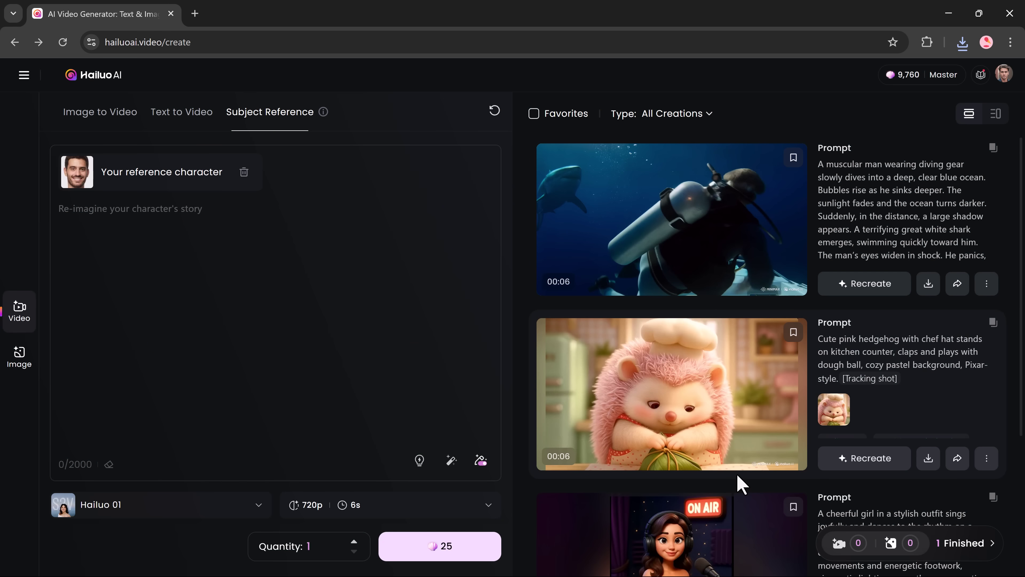
Paste the guitar-for-a-crowd-at-sunset prompt and generate the 25-credit subject-reference video
click(202, 225)
text(A man plays a romantic guitar tune in the middle of a crowd during sunset. People smile, gather around, and record him. Warm lighting, emotional vibe, close-up on his fingers and expressions, soft wind blowing.)
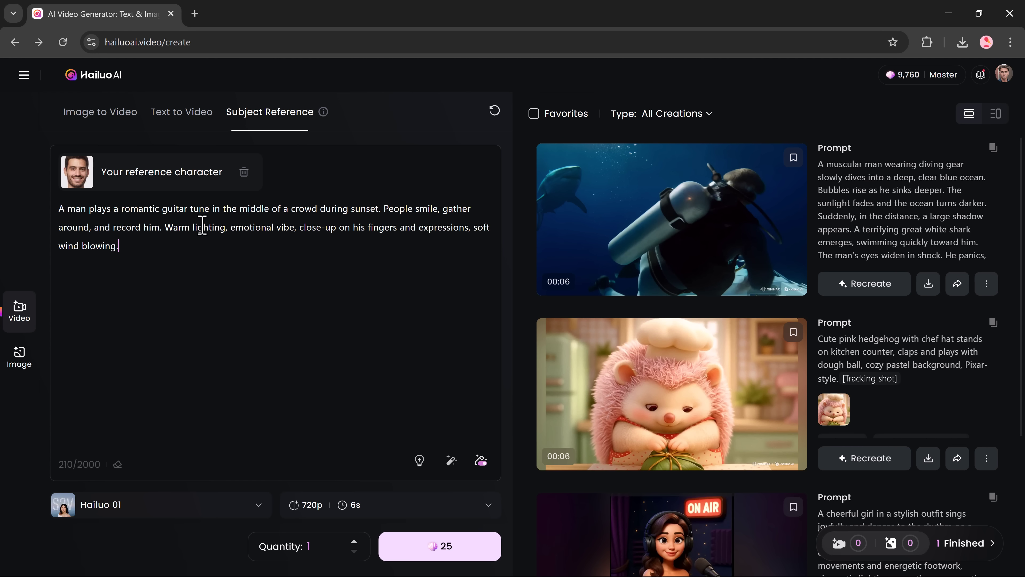
click(434, 548)
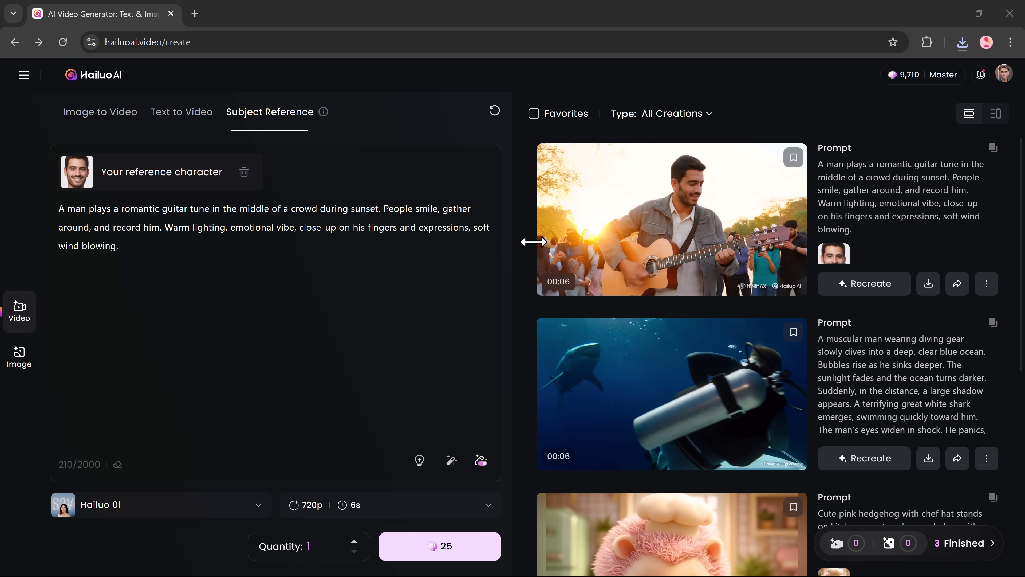
Download the guitar-playing video from its detail view, then return to the create page
click(630, 238)
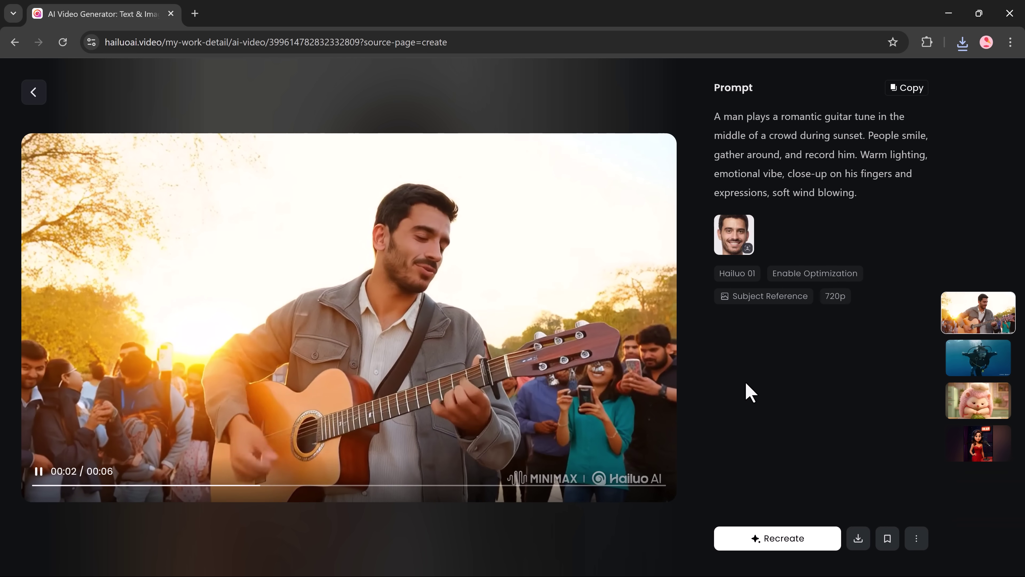
click(860, 543)
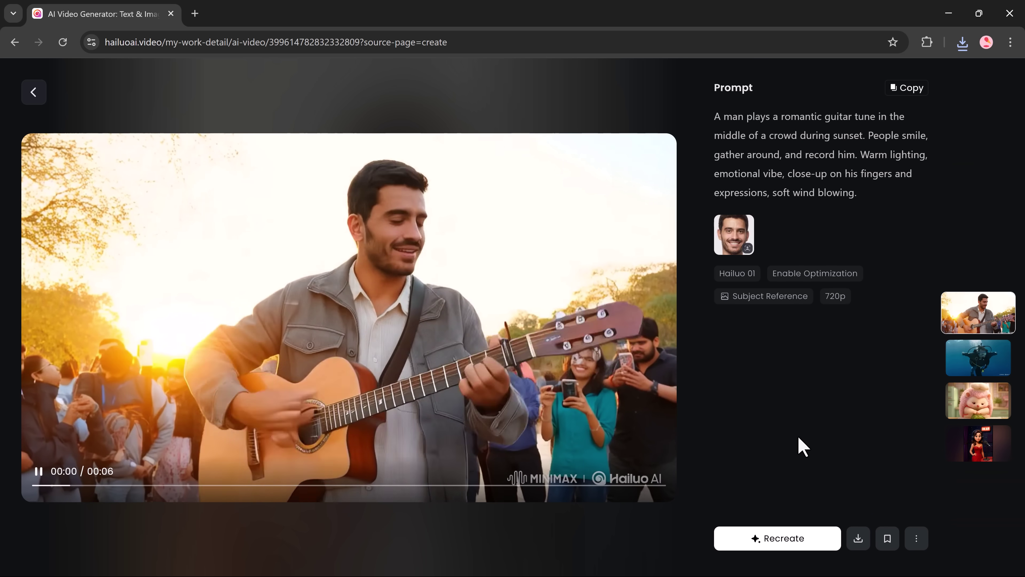
click(37, 93)
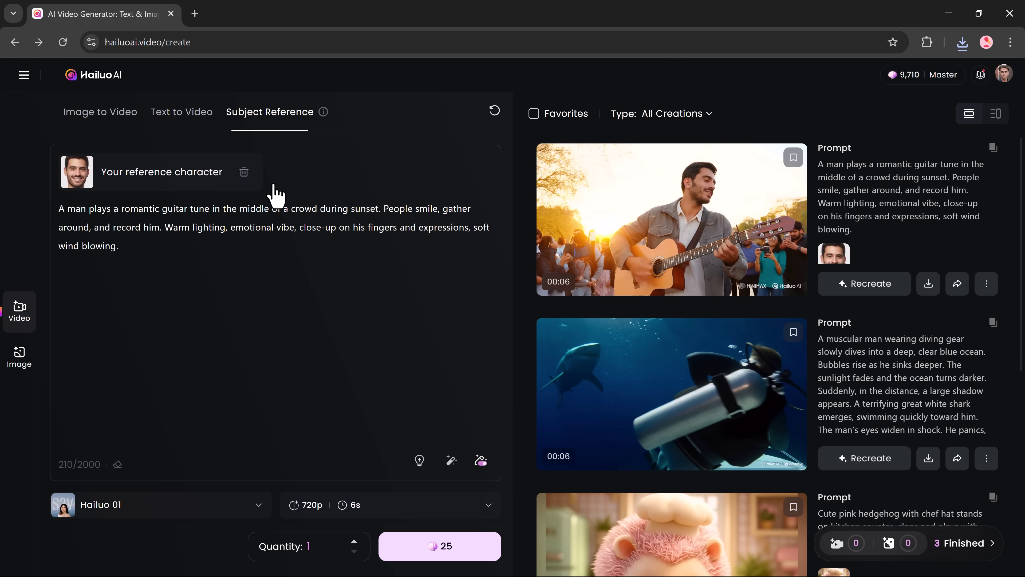
Scroll down through the Explore feed of community videos and agent templates, then back up
scroll(477, 304, down, 12)
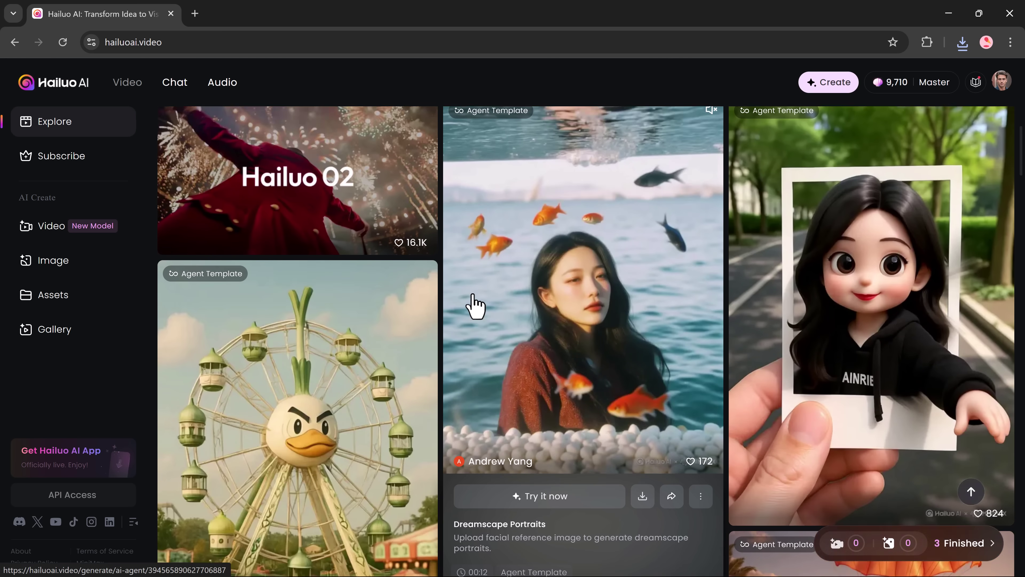
scroll(476, 306, down, 10)
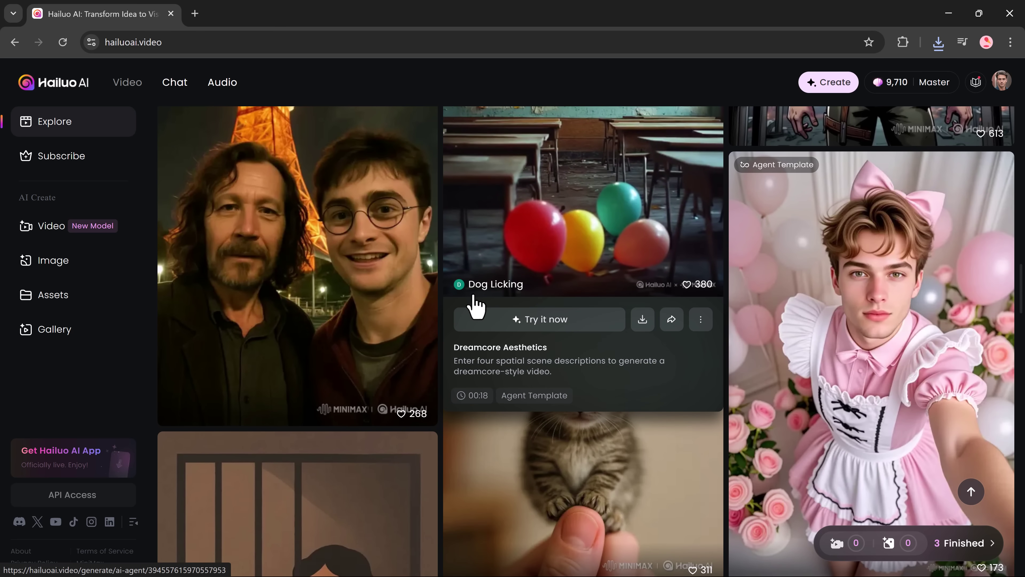
scroll(476, 307, down, 3)
scroll(476, 307, down, 3)
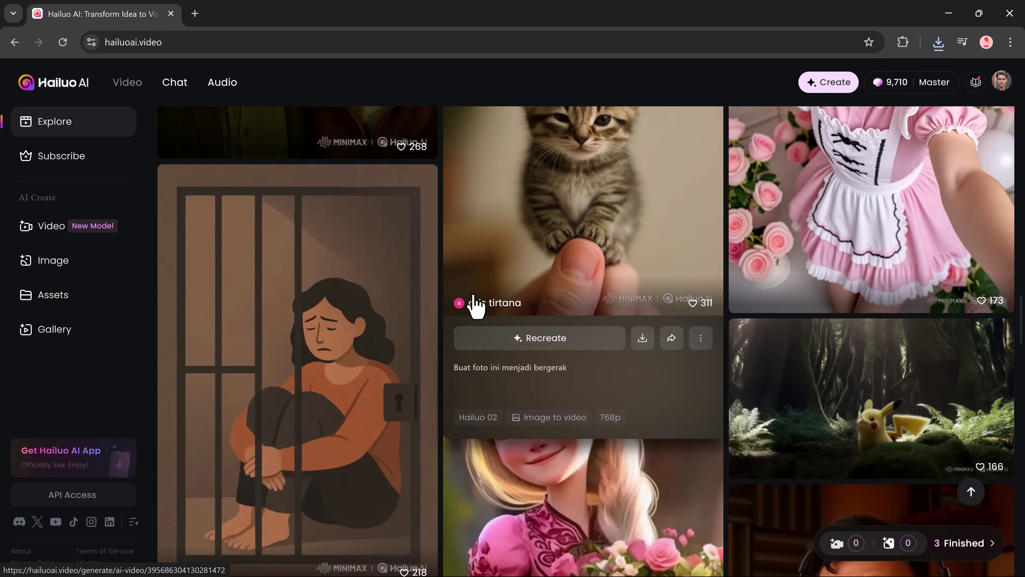
scroll(476, 306, down, 2)
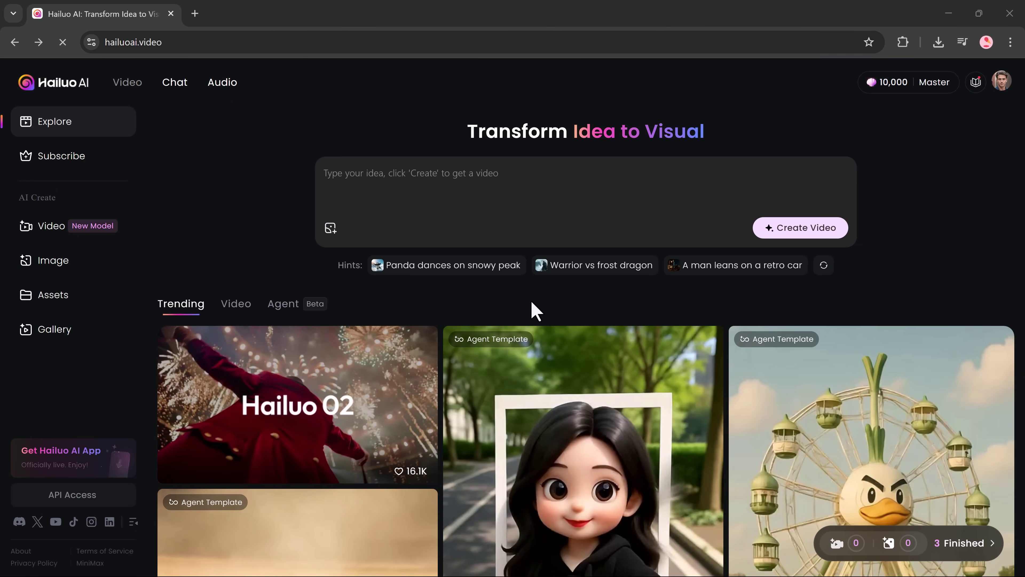
scroll(533, 310, down, 5)
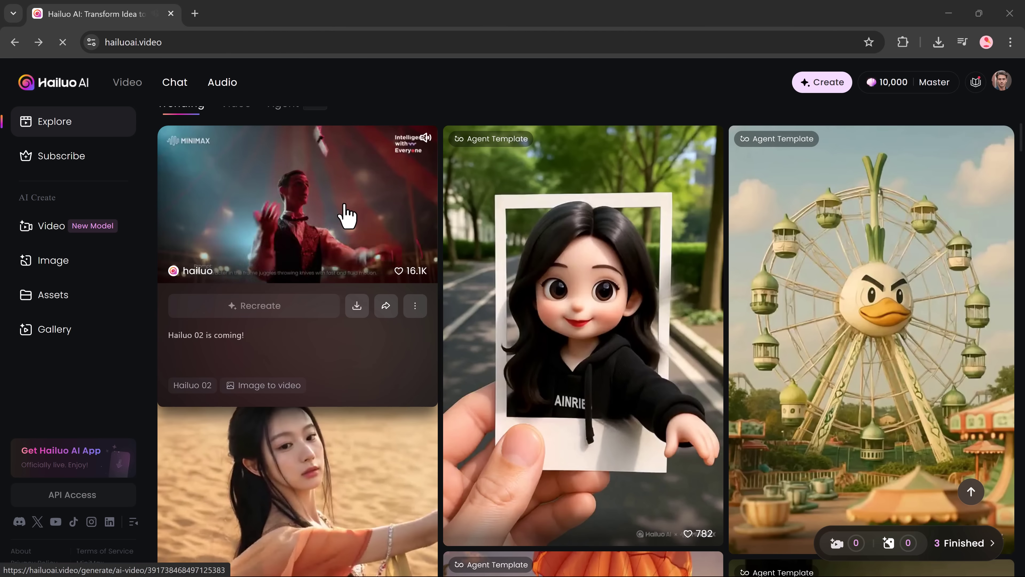
scroll(828, 247, down, 12)
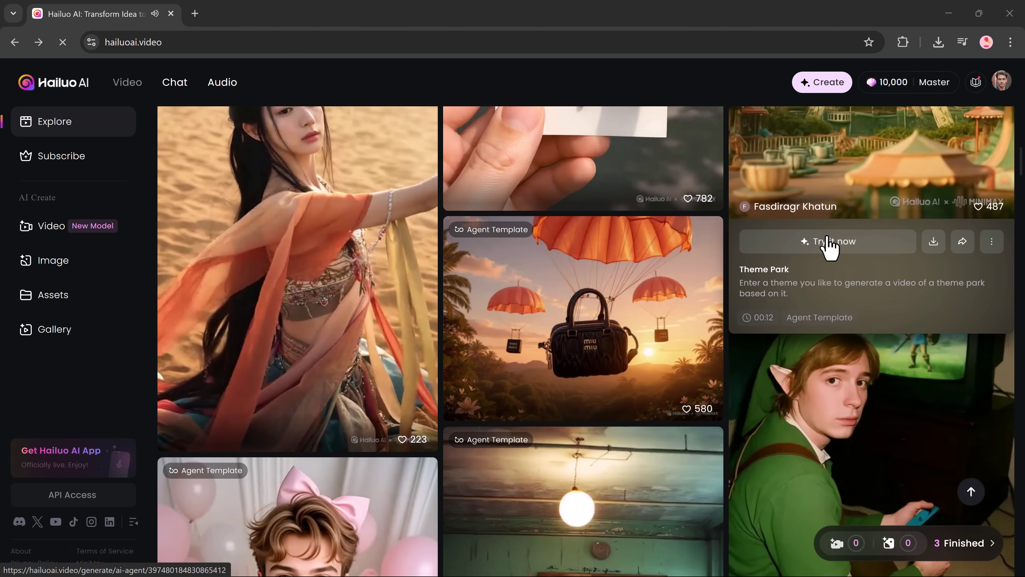
scroll(828, 248, down, 7)
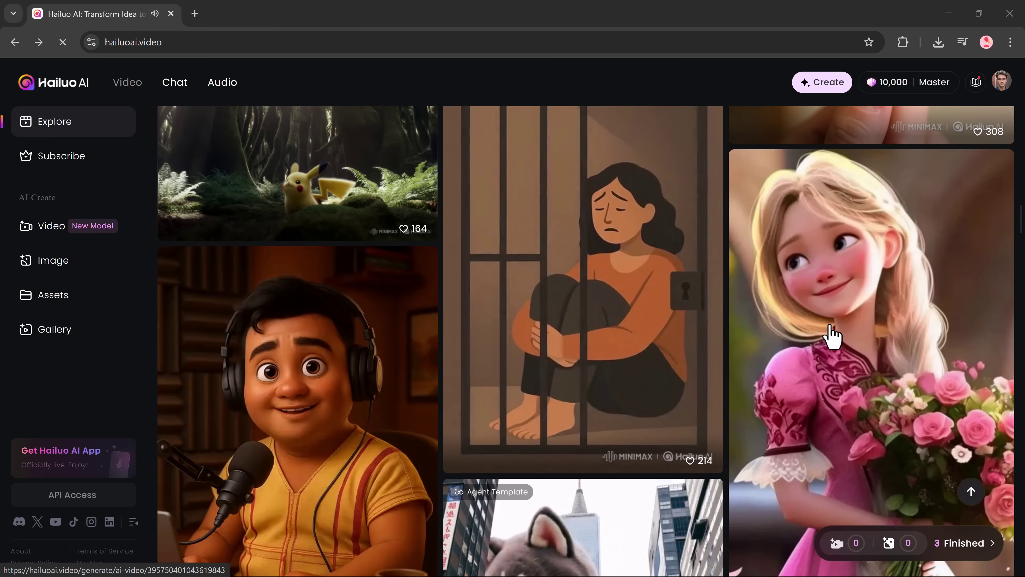
scroll(830, 336, down, 8)
scroll(831, 336, down, 8)
scroll(565, 299, down, 20)
scroll(565, 301, down, 20)
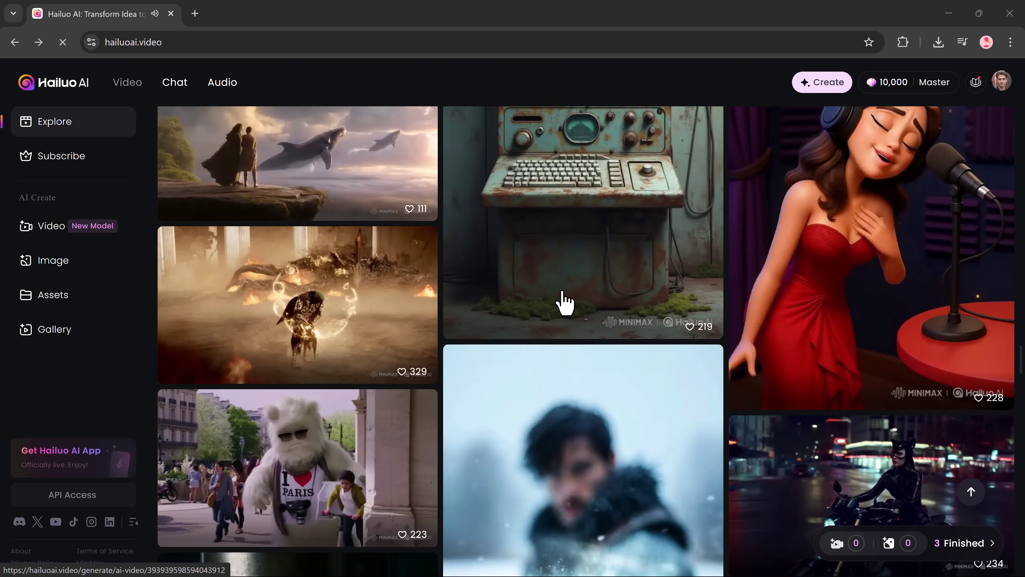
scroll(565, 299, up, 20)
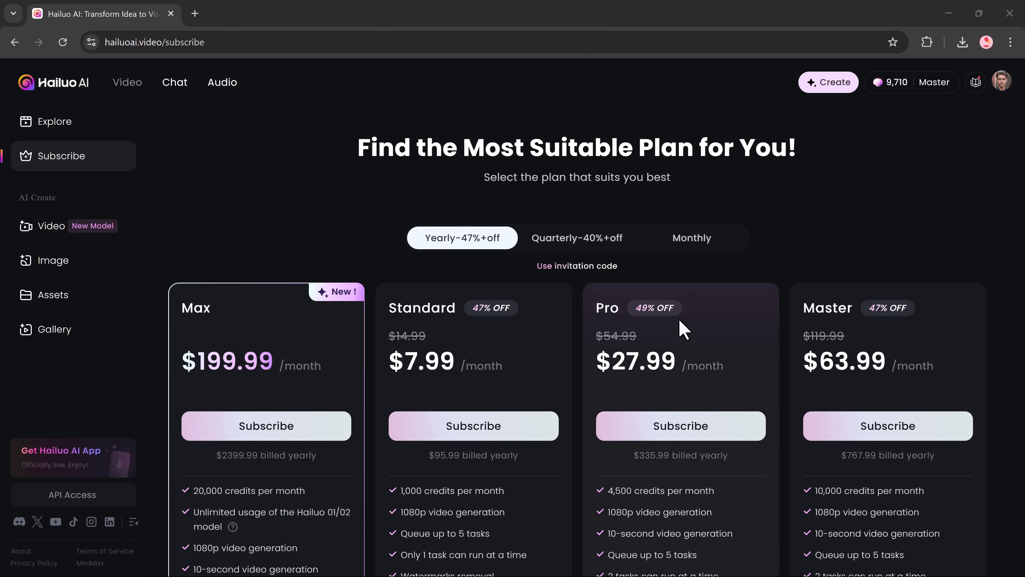
Scroll through the Max, Standard, Pro and Master plan cards to compare yearly prices
scroll(680, 327, down, 2)
scroll(682, 327, down, 3)
scroll(298, 252, up, 2)
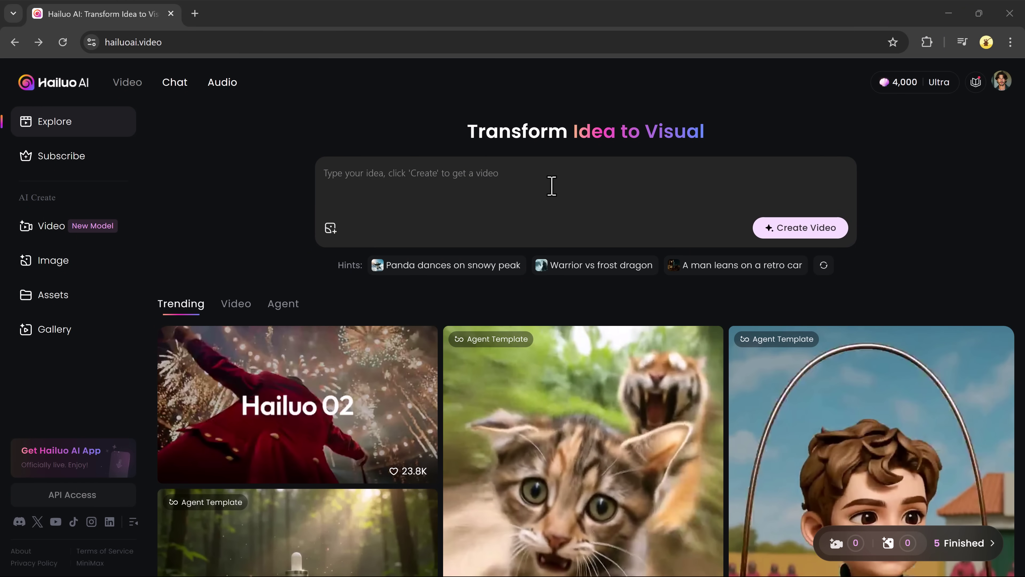
scroll(501, 301, down, 5)
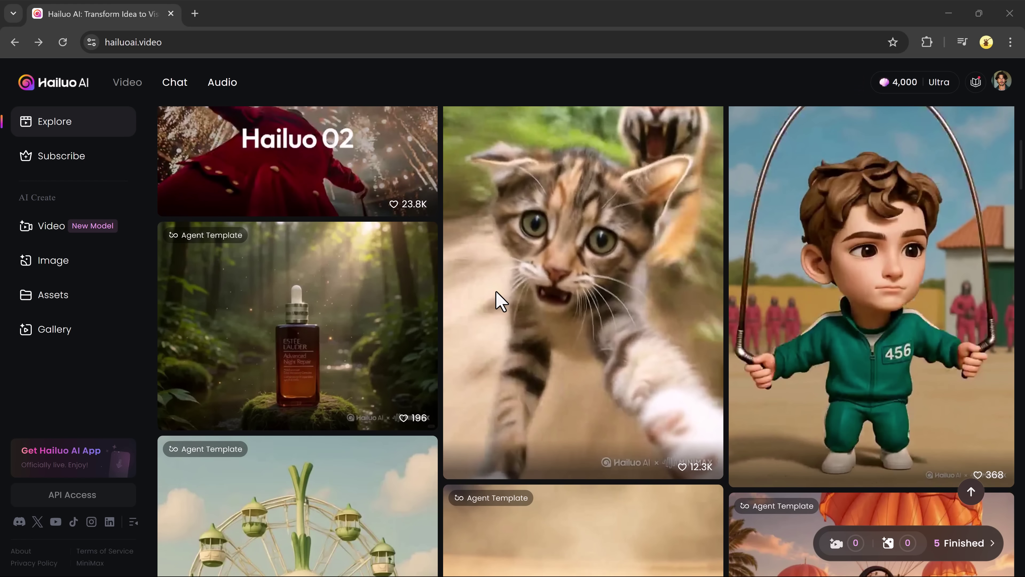
scroll(501, 301, down, 7)
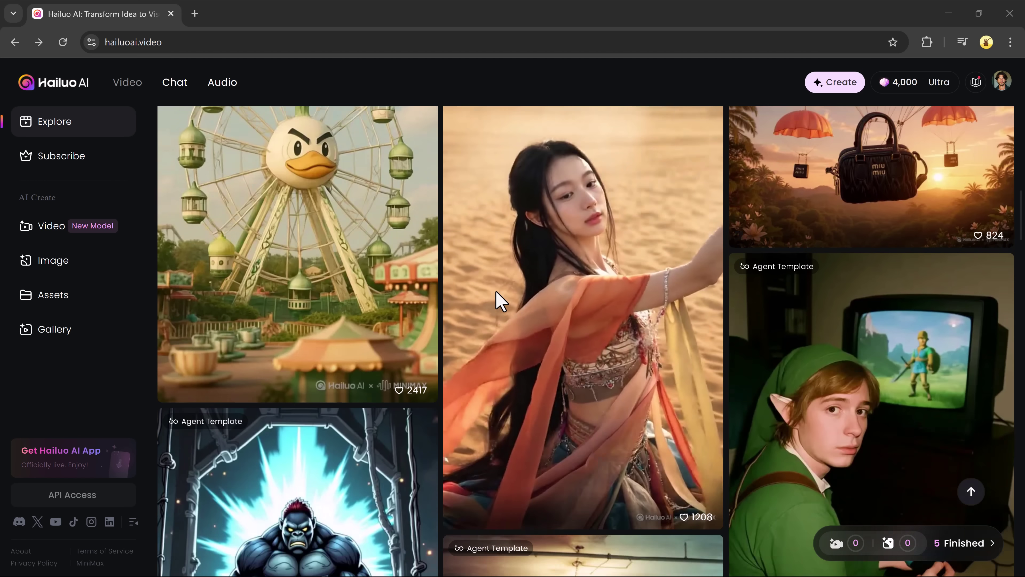